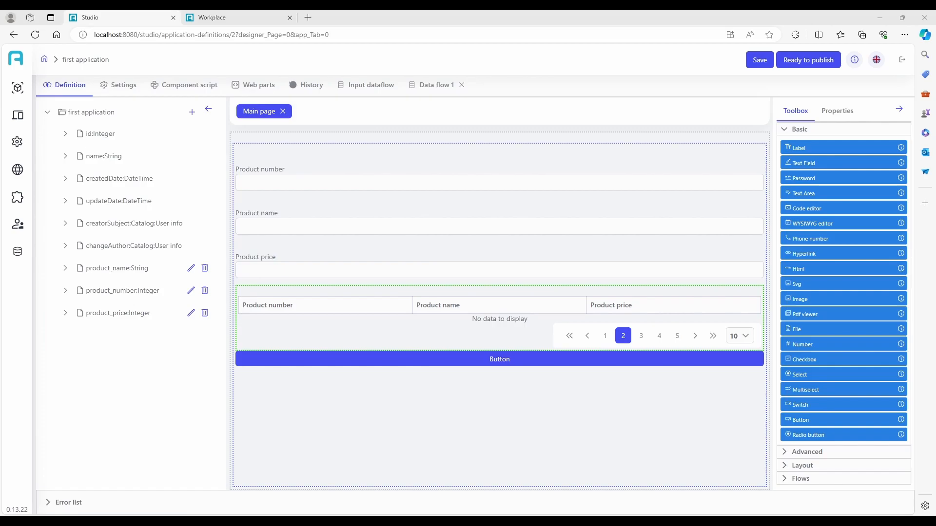
- Drop a new data flow from the Toolbox onto the main page and open Data flow 2
{"action": "left_click", "coordinate": [809, 479]}
{"action": "left_click_drag", "start_coordinate": [808, 191], "coordinate": [537, 189]}
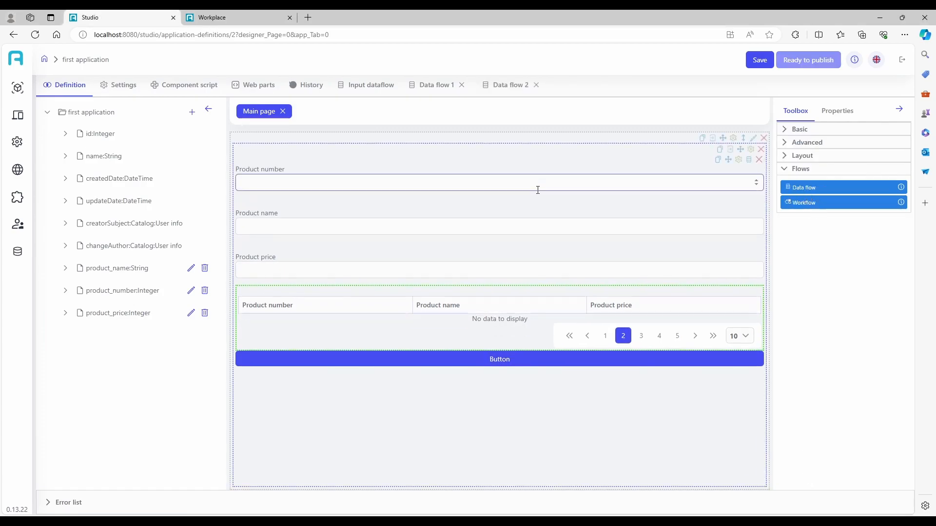
{"action": "left_click", "coordinate": [510, 85]}
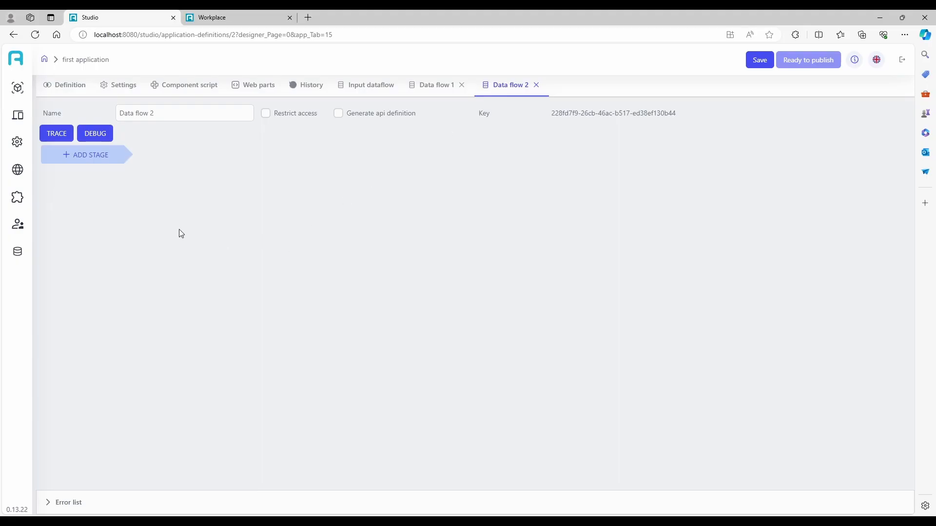
- Add a stage to Data flow 2 holding a Get action model step
{"action": "left_click", "coordinate": [81, 160]}
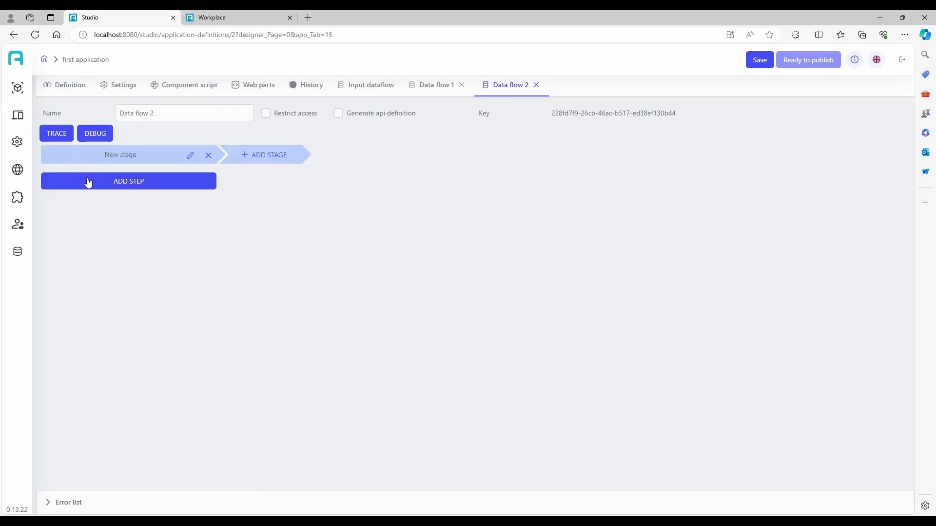
{"action": "left_click", "coordinate": [100, 189]}
{"action": "mouse_move", "coordinate": [95, 209]}
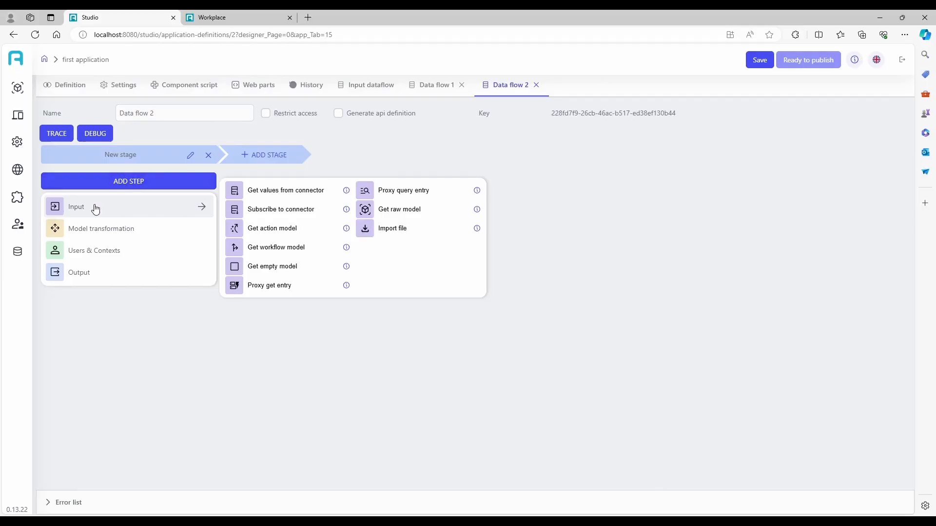
{"action": "left_click", "coordinate": [263, 228]}
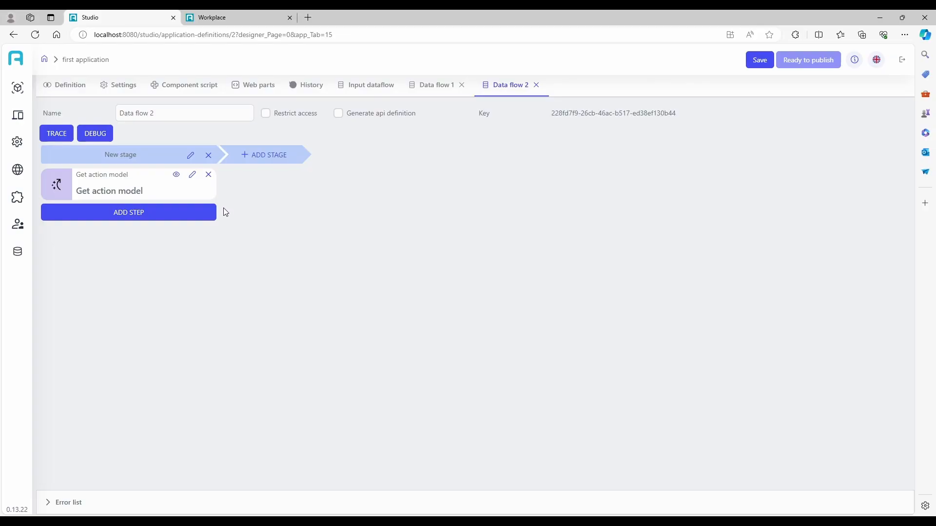
{"action": "left_click", "coordinate": [161, 220]}
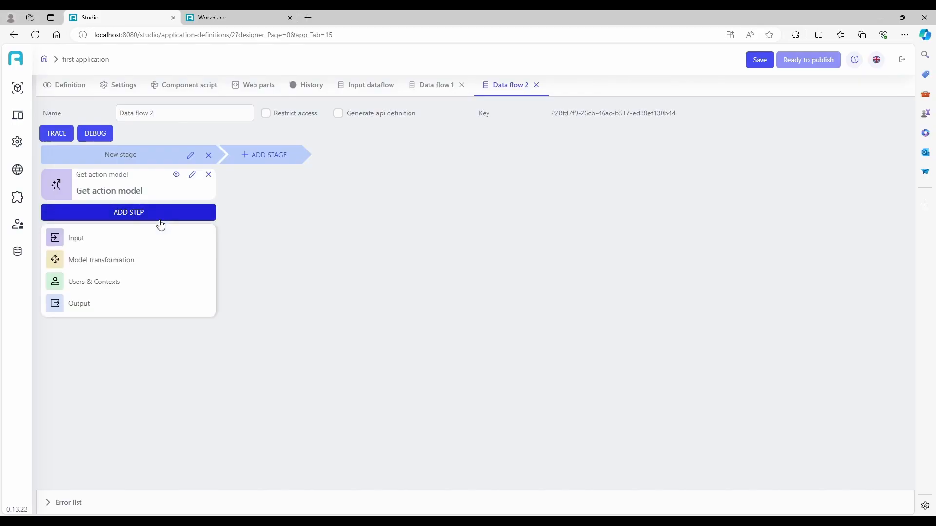
{"action": "mouse_move", "coordinate": [161, 264]}
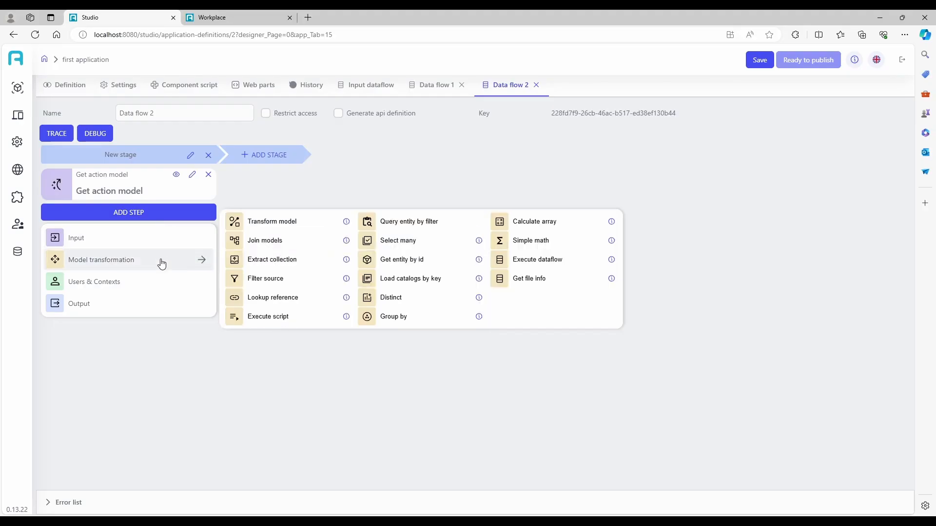
- Add a Lookup reference step from Get action model on first application, storing product_to_update matched on data.product_number
{"action": "left_click", "coordinate": [280, 296]}
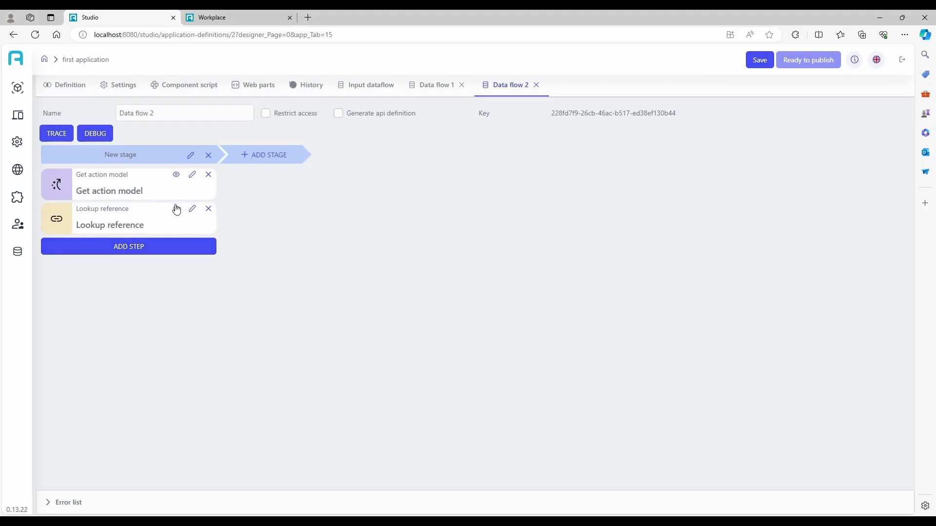
{"action": "left_click", "coordinate": [192, 208]}
{"action": "left_click", "coordinate": [682, 165]}
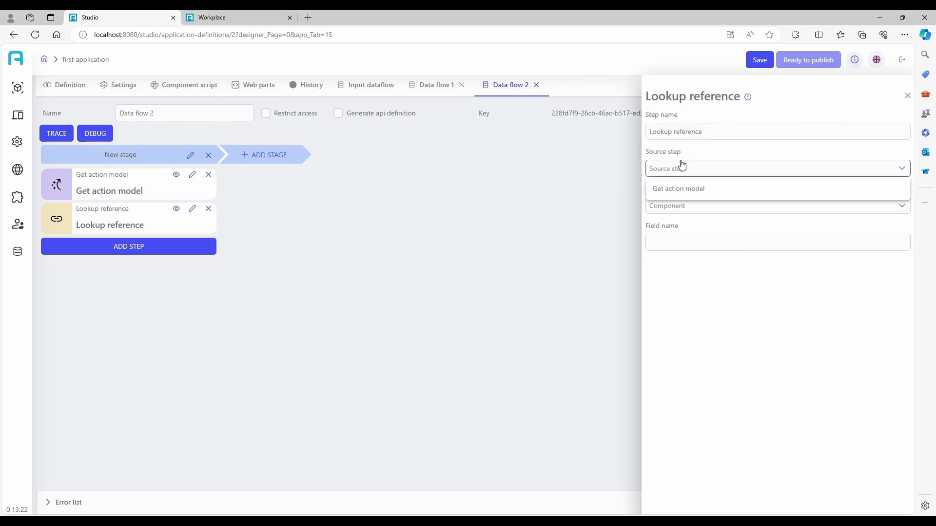
{"action": "left_click", "coordinate": [690, 189]}
{"action": "left_click", "coordinate": [674, 207]}
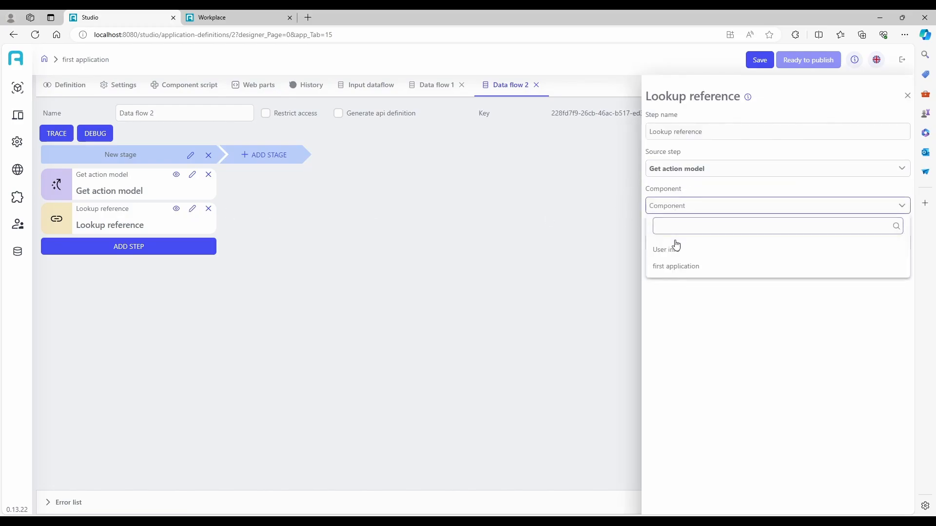
{"action": "left_click", "coordinate": [678, 266]}
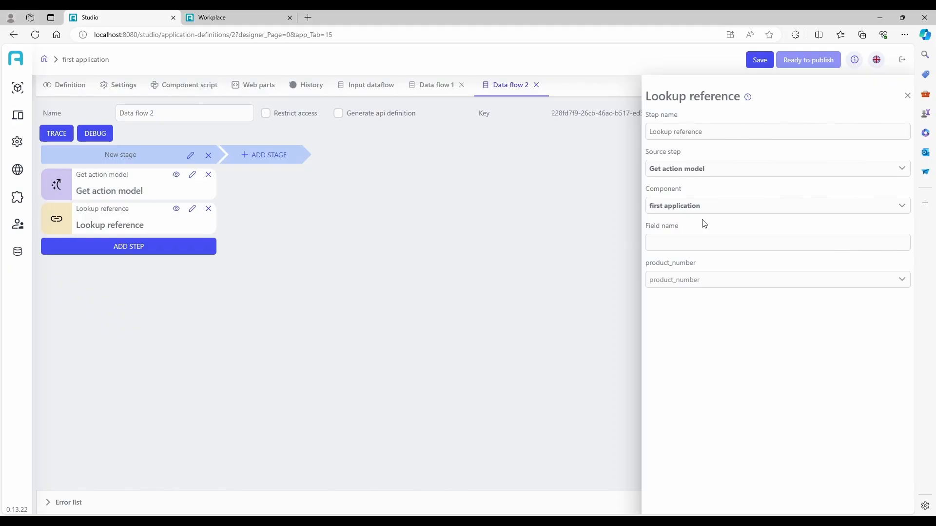
{"action": "left_click", "coordinate": [714, 235]}
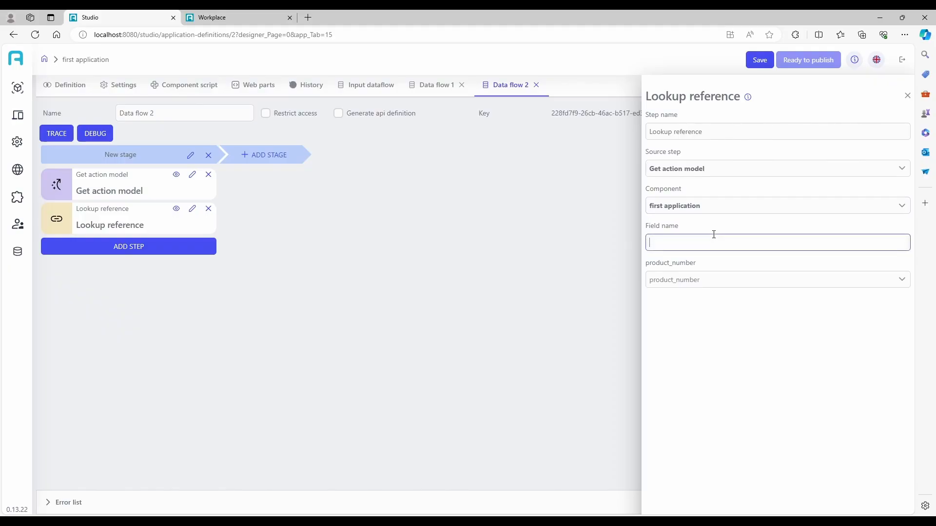
{"action": "type", "text": "product_to_update"}
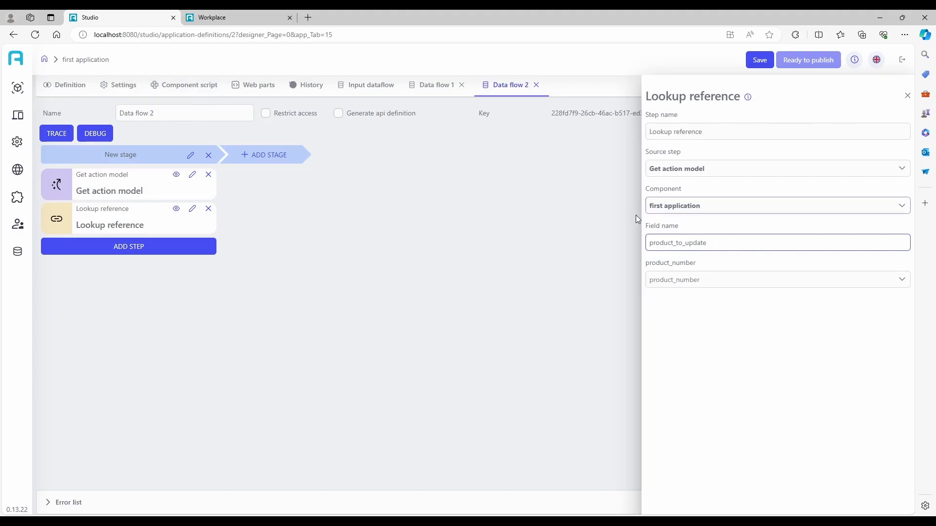
{"action": "left_click", "coordinate": [678, 282]}
{"action": "scroll", "coordinate": [696, 351], "scroll_direction": "down", "scroll_amount": 3}
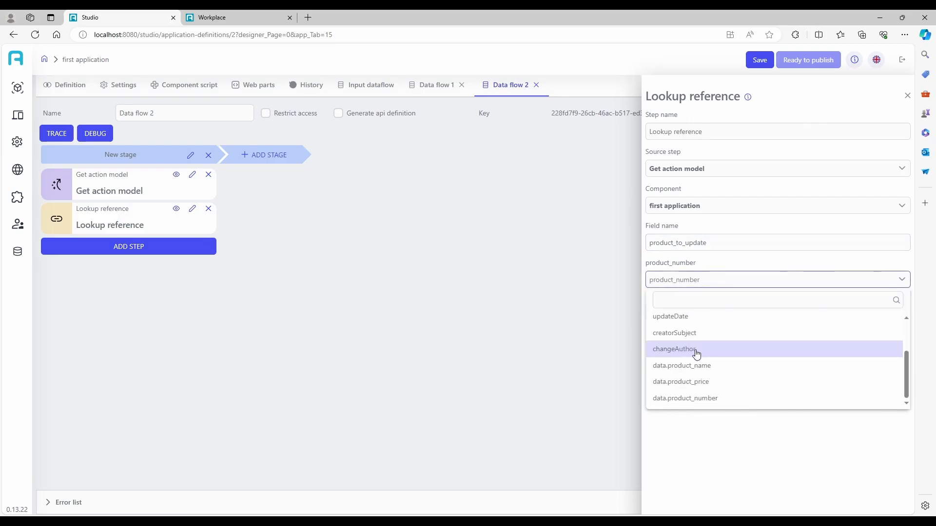
{"action": "left_click", "coordinate": [706, 397]}
{"action": "left_click", "coordinate": [912, 99]}
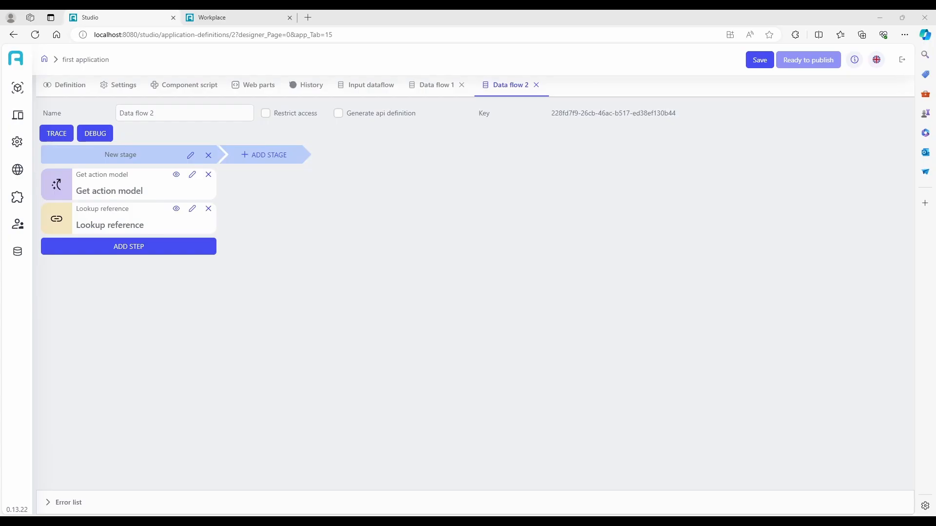
- Add an Update entry step sourced from Lookup reference on the first application component
{"action": "left_click", "coordinate": [146, 248]}
{"action": "mouse_move", "coordinate": [156, 334]}
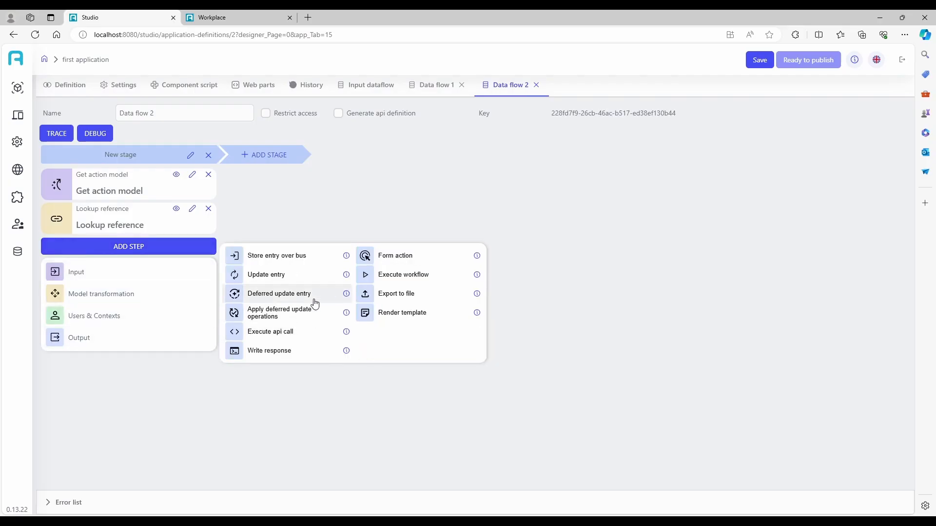
{"action": "left_click", "coordinate": [301, 284]}
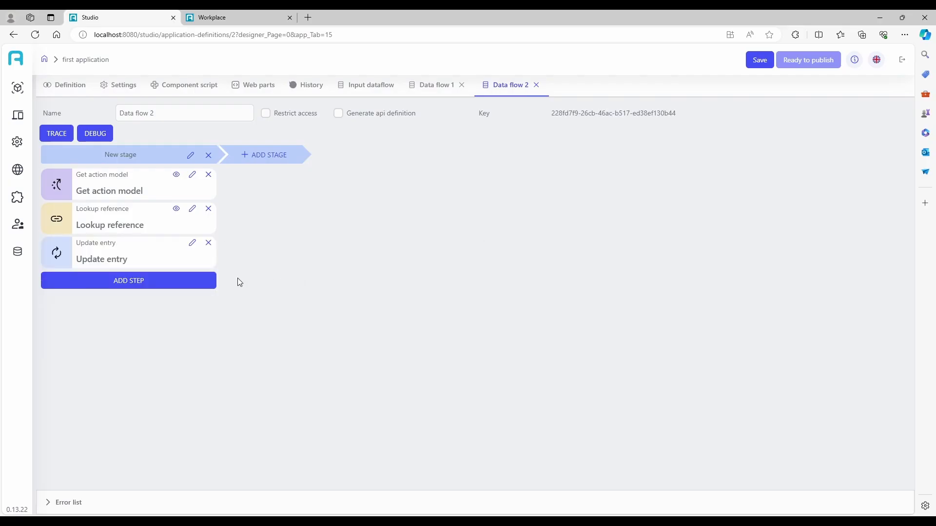
{"action": "left_click", "coordinate": [192, 243]}
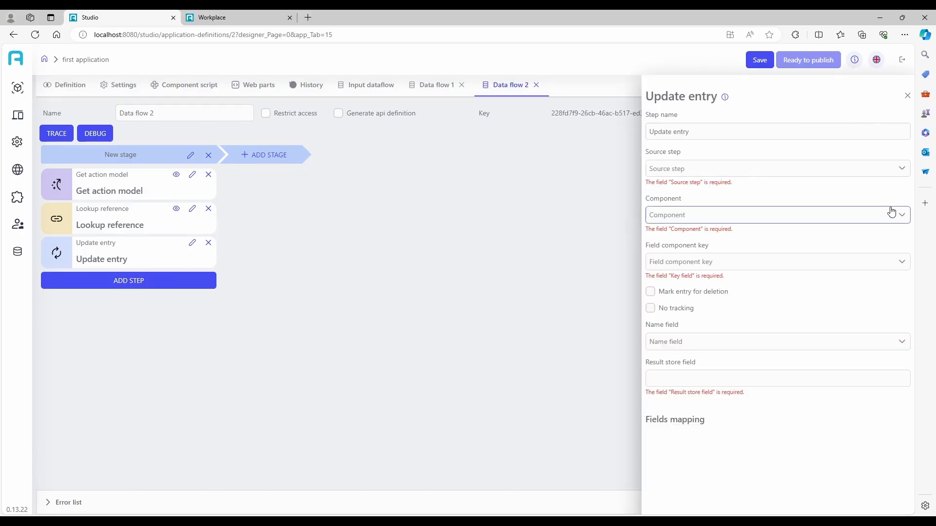
{"action": "left_click", "coordinate": [681, 171]}
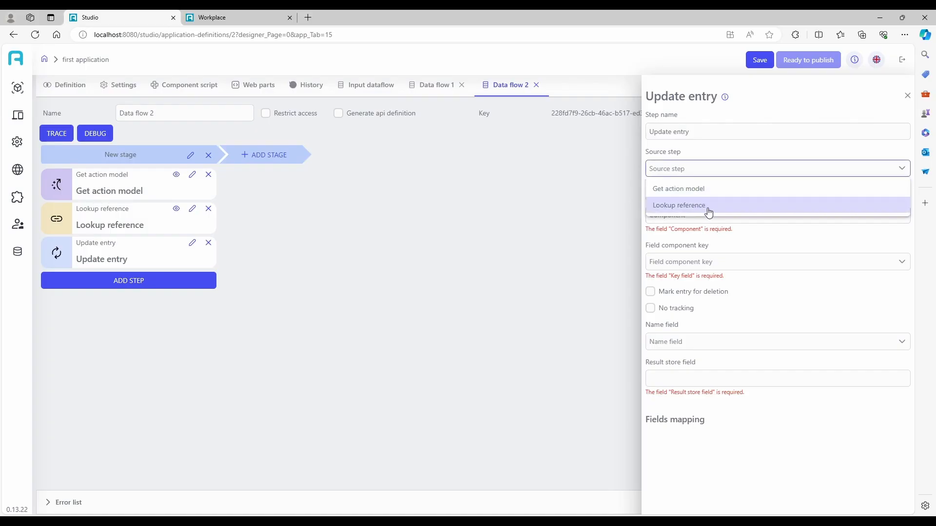
{"action": "left_click", "coordinate": [704, 206]}
{"action": "left_click", "coordinate": [697, 205]}
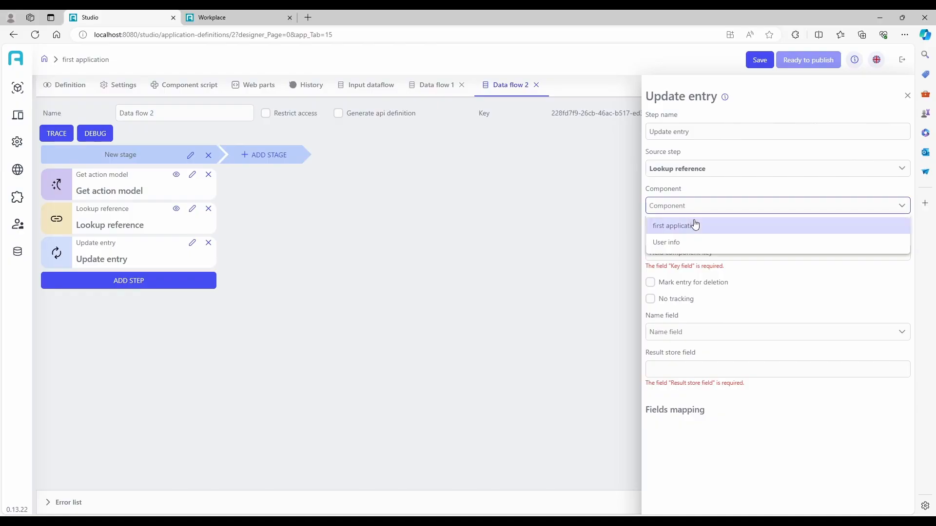
{"action": "left_click", "coordinate": [692, 227]}
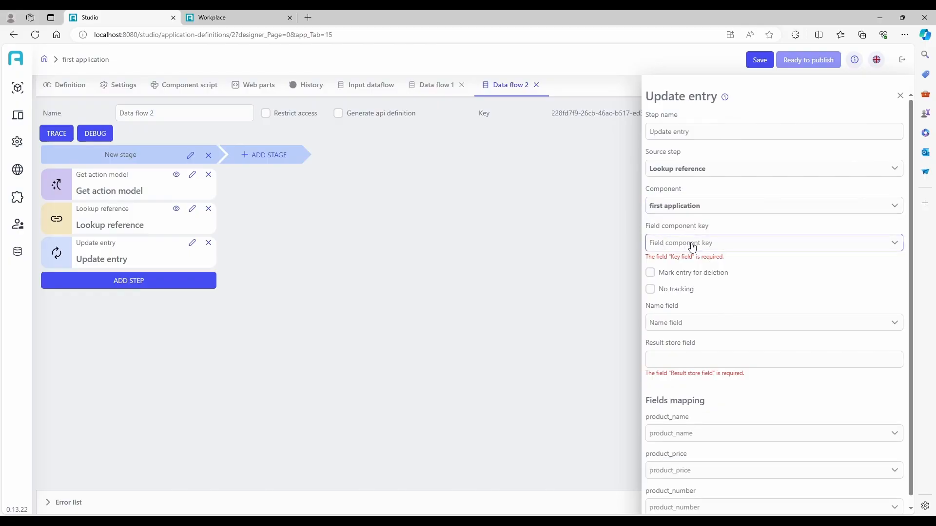
- Key the update on product_to_update, store into updated_product, and map data.product_name and data.product_price
{"action": "left_click", "coordinate": [691, 245]}
{"action": "scroll", "coordinate": [723, 330], "scroll_direction": "down", "scroll_amount": 5}
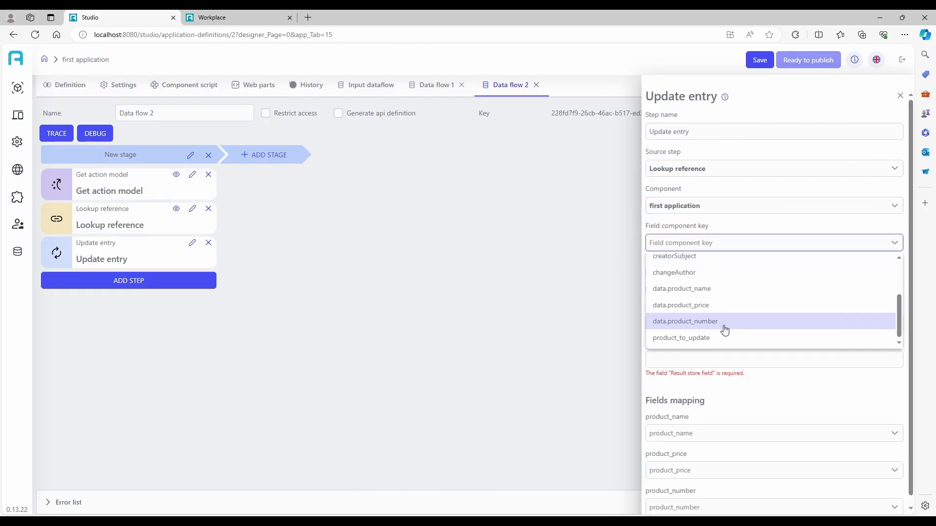
{"action": "left_click", "coordinate": [710, 343]}
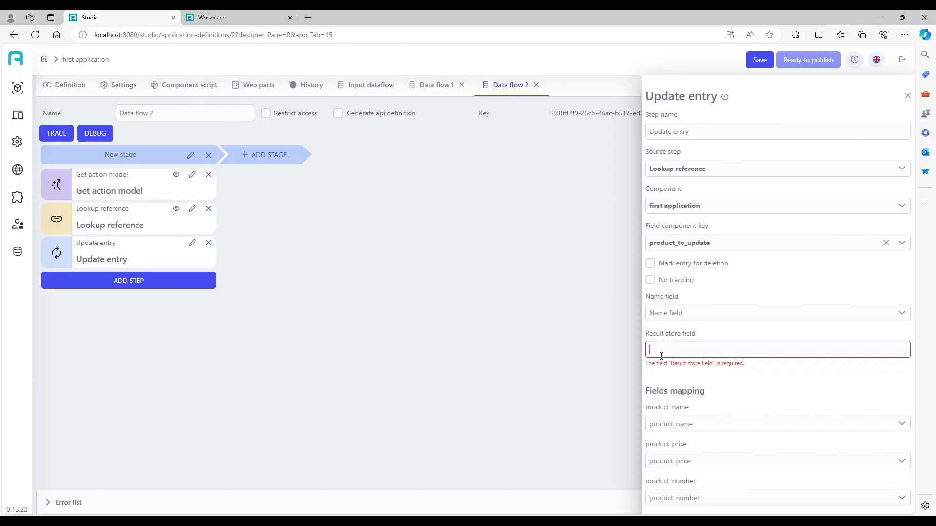
{"action": "type", "text": "updated_product"}
{"action": "left_click", "coordinate": [721, 416]}
{"action": "scroll", "coordinate": [702, 380], "scroll_direction": "down", "scroll_amount": 3}
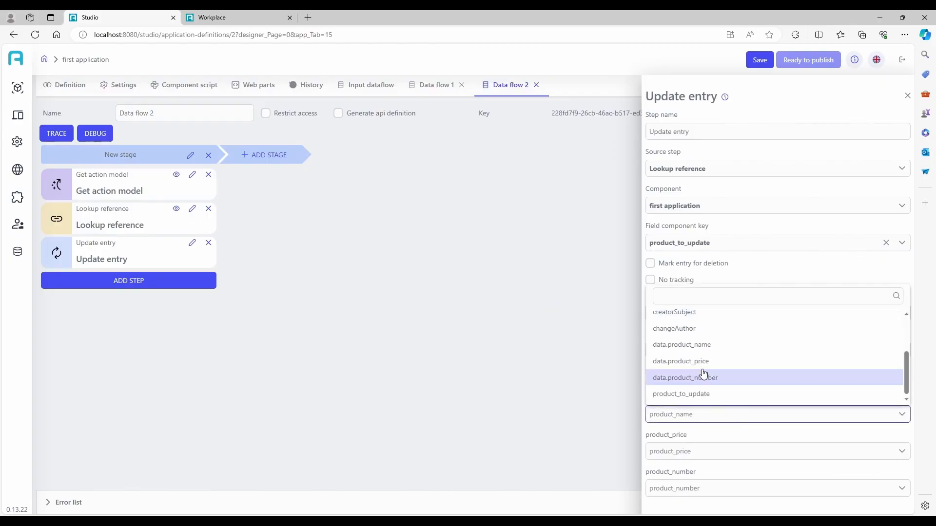
{"action": "left_click", "coordinate": [725, 346]}
{"action": "left_click", "coordinate": [696, 451]}
{"action": "scroll", "coordinate": [704, 420], "scroll_direction": "down", "scroll_amount": 3}
{"action": "left_click", "coordinate": [707, 404]}
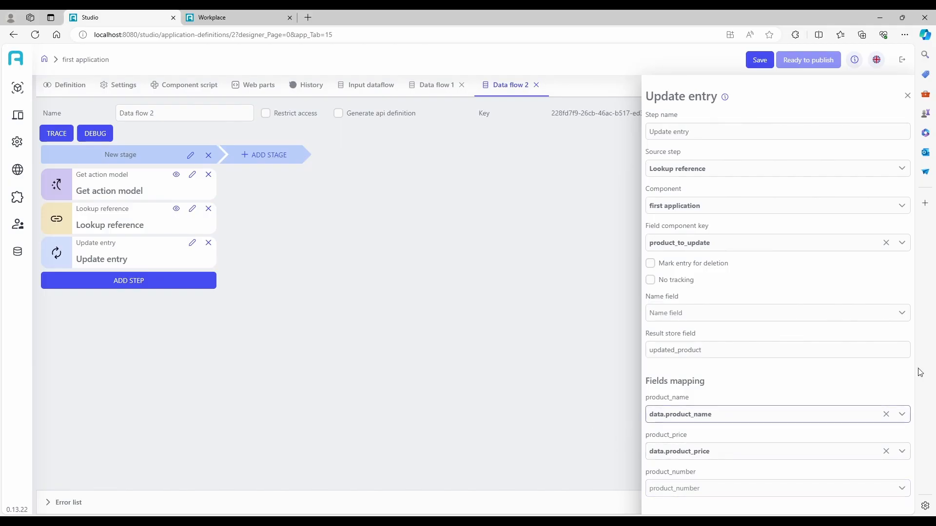
{"action": "left_click", "coordinate": [906, 93]}
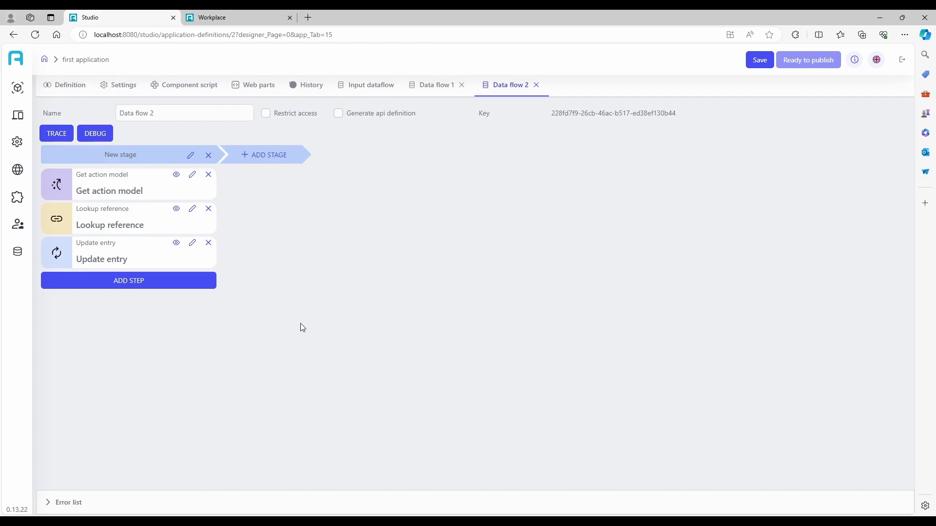
- Add a Write response step fed by Update entry, save the application, and reopen Data flow 2
{"action": "left_click", "coordinate": [174, 282]}
{"action": "mouse_move", "coordinate": [130, 382]}
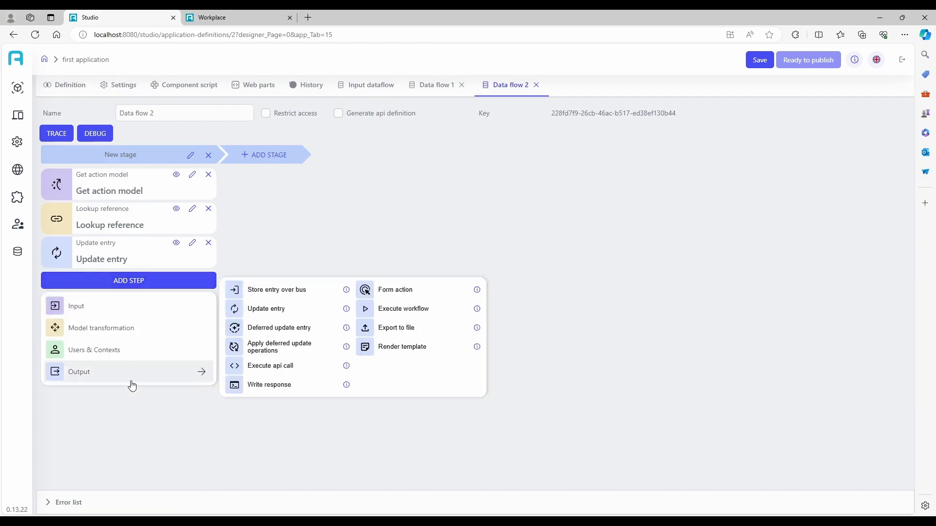
{"action": "left_click", "coordinate": [282, 384]}
{"action": "left_click", "coordinate": [192, 277]}
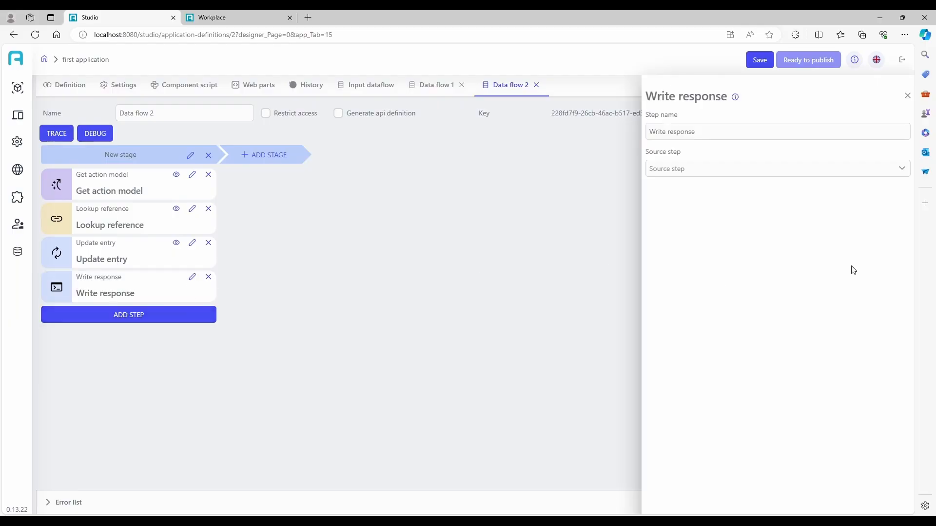
{"action": "left_click", "coordinate": [769, 170]}
{"action": "left_click", "coordinate": [691, 221]}
{"action": "left_click", "coordinate": [907, 96]}
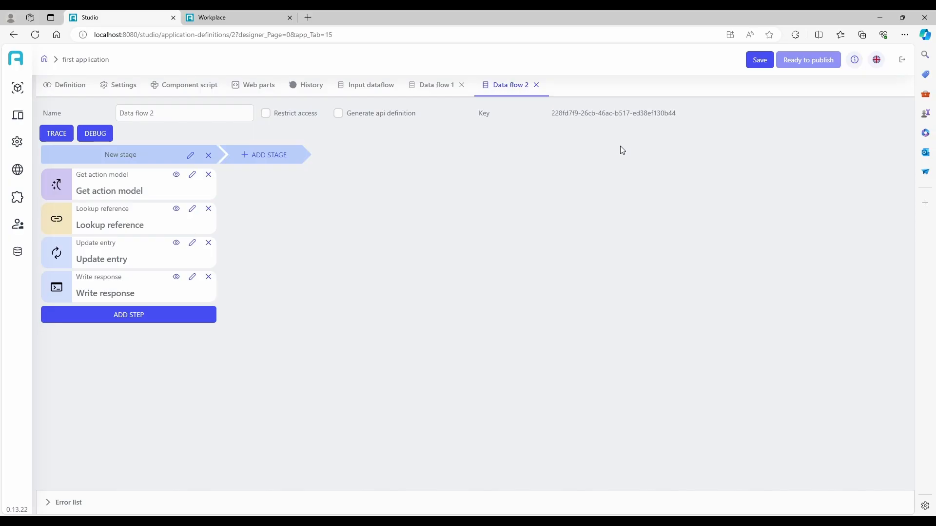
{"action": "left_click", "coordinate": [751, 62]}
{"action": "left_click", "coordinate": [60, 91]}
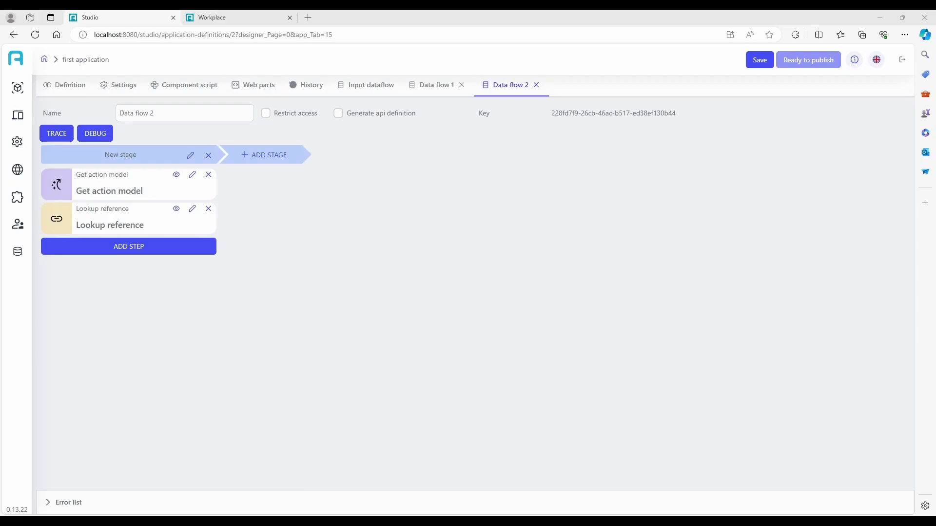
- Re-add an Update entry step sourced from Lookup reference on the first application component
{"action": "left_click", "coordinate": [146, 250]}
{"action": "mouse_move", "coordinate": [122, 338]}
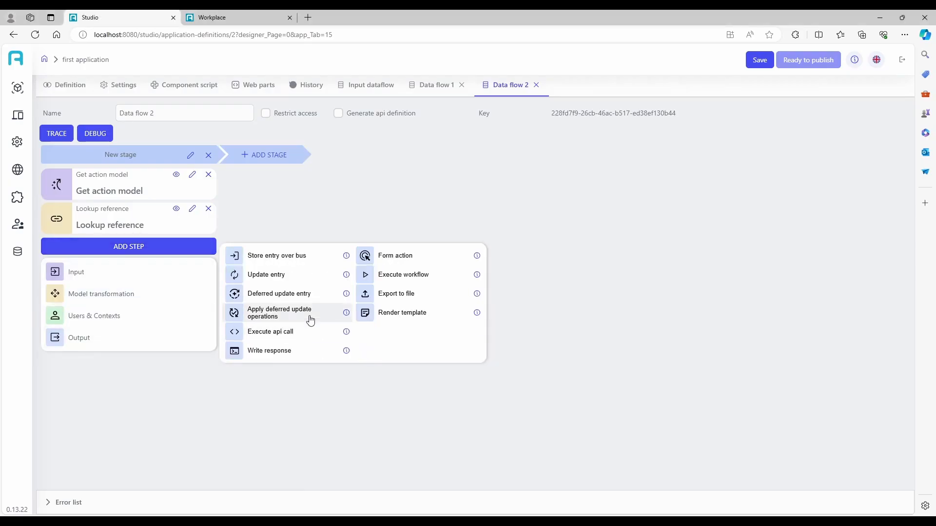
{"action": "left_click", "coordinate": [301, 285]}
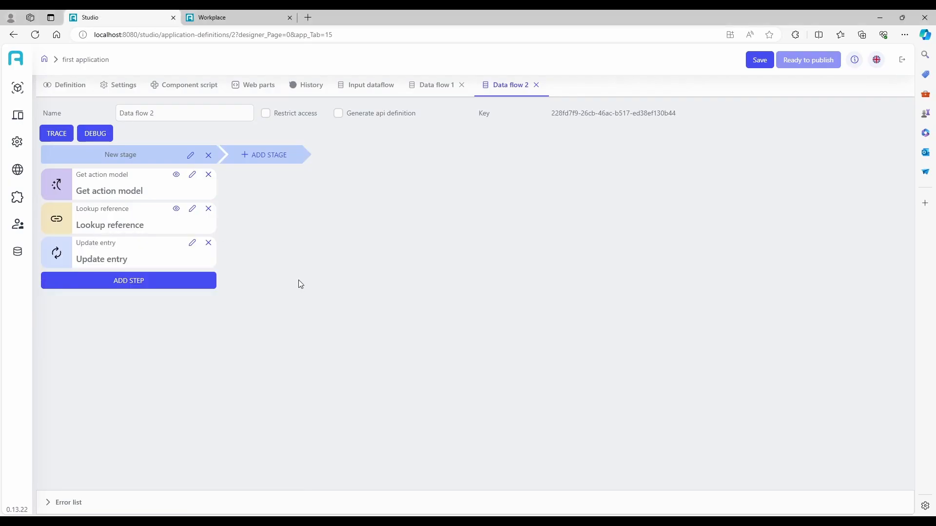
{"action": "left_click", "coordinate": [192, 242]}
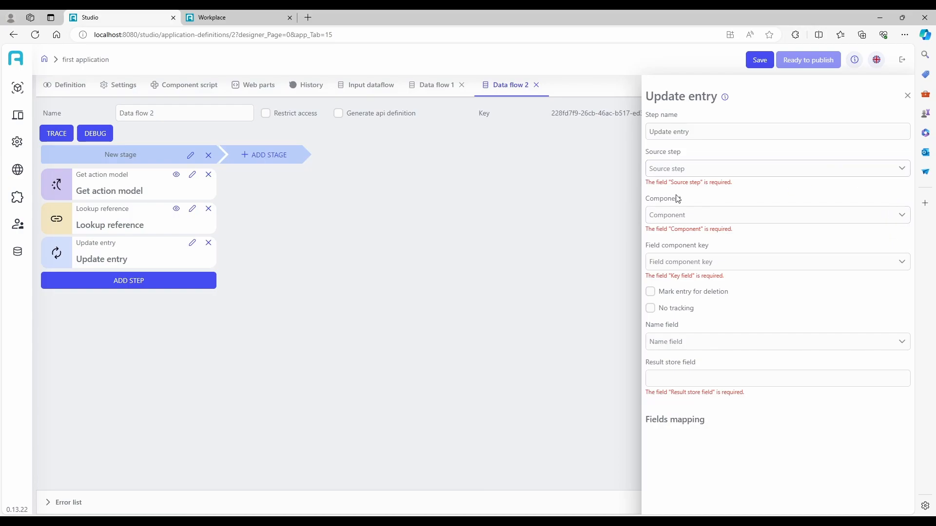
{"action": "left_click", "coordinate": [681, 171]}
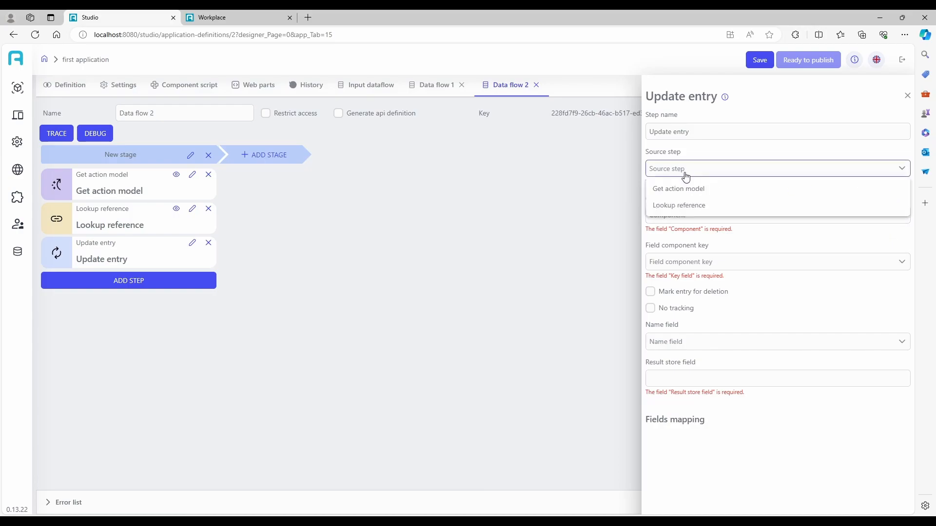
{"action": "left_click", "coordinate": [704, 206]}
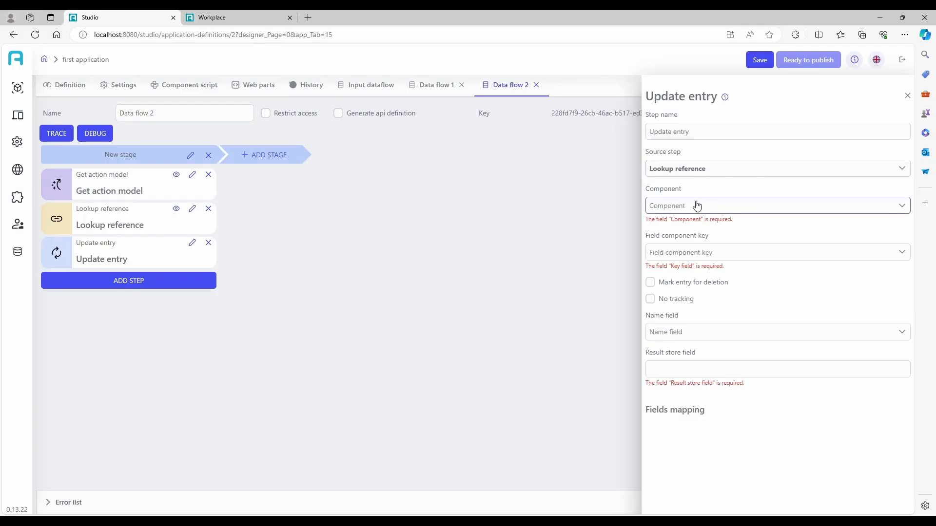
{"action": "left_click", "coordinate": [697, 205]}
{"action": "left_click", "coordinate": [693, 226]}
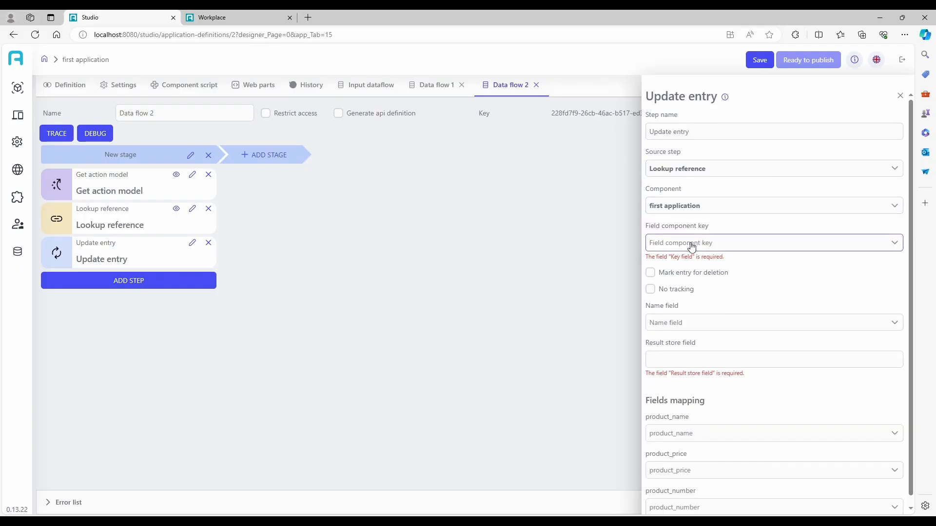
- Key it on product_to_update, store into updated_product, and map product_name and product_price from data
{"action": "left_click", "coordinate": [691, 245]}
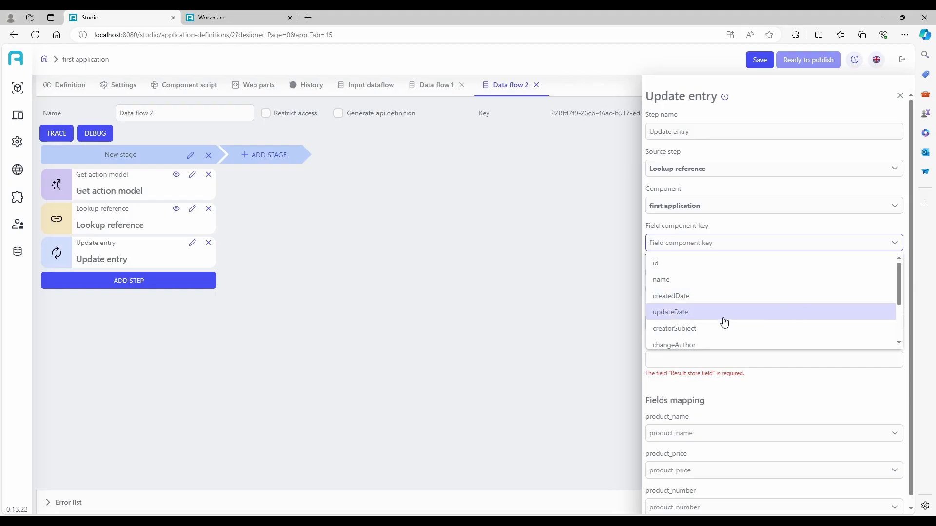
{"action": "scroll", "coordinate": [725, 318], "scroll_direction": "down", "scroll_amount": 3}
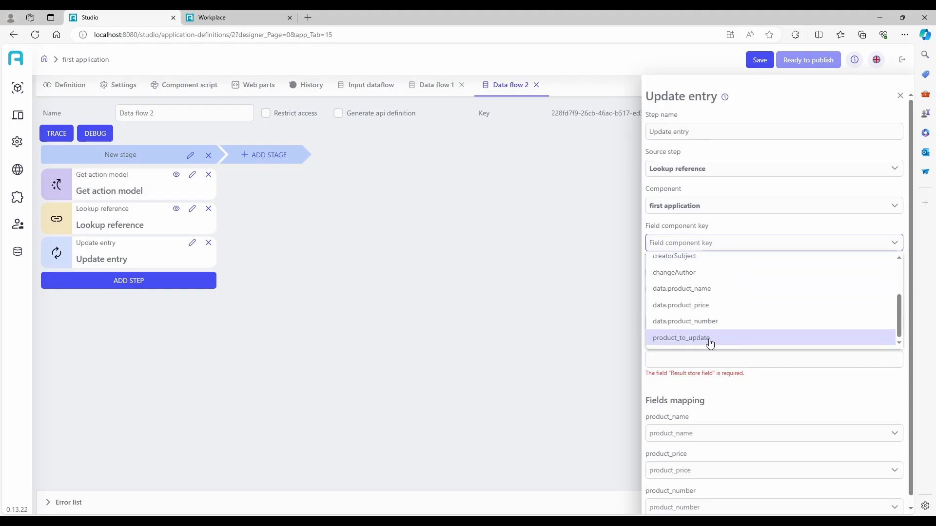
{"action": "left_click", "coordinate": [710, 343]}
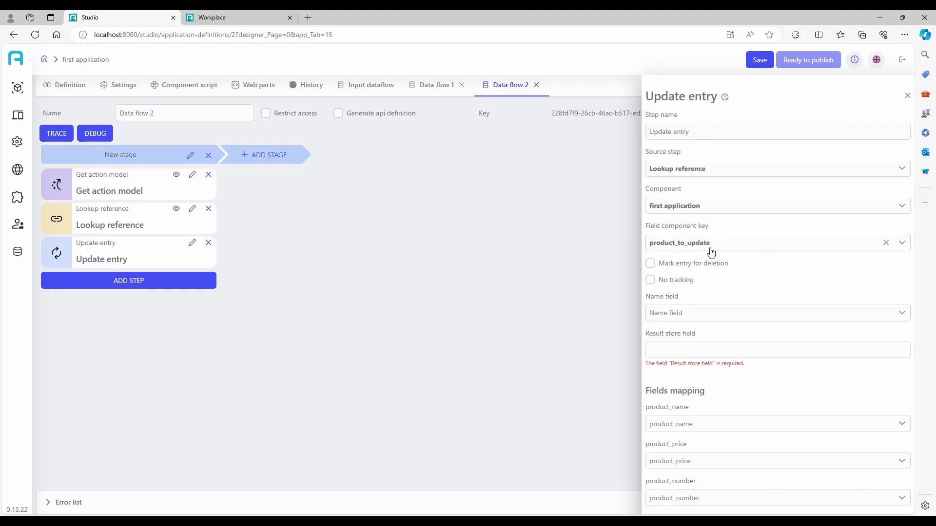
{"action": "left_click", "coordinate": [677, 355]}
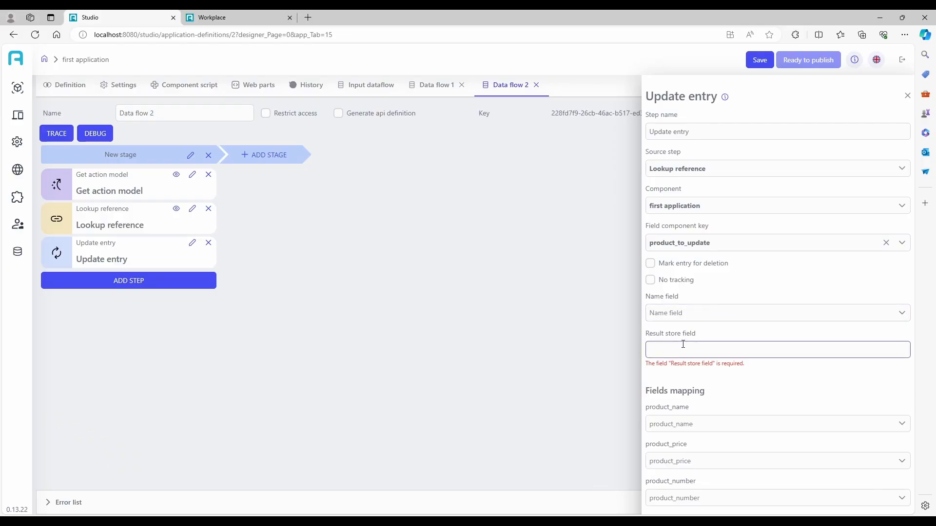
{"action": "type", "text": "updater"}
{"action": "left_click", "coordinate": [693, 426]}
{"action": "left_click", "coordinate": [731, 414]}
{"action": "scroll", "coordinate": [702, 378], "scroll_direction": "down", "scroll_amount": 5}
{"action": "left_click", "coordinate": [727, 353]}
{"action": "left_click", "coordinate": [697, 453]}
{"action": "scroll", "coordinate": [703, 420], "scroll_direction": "down", "scroll_amount": 5}
{"action": "left_click", "coordinate": [709, 407]}
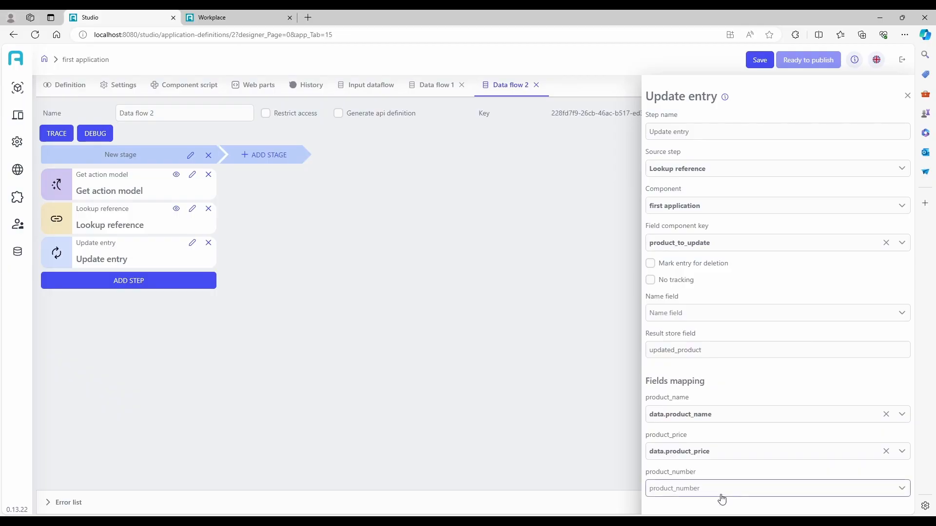
{"action": "left_click", "coordinate": [908, 96]}
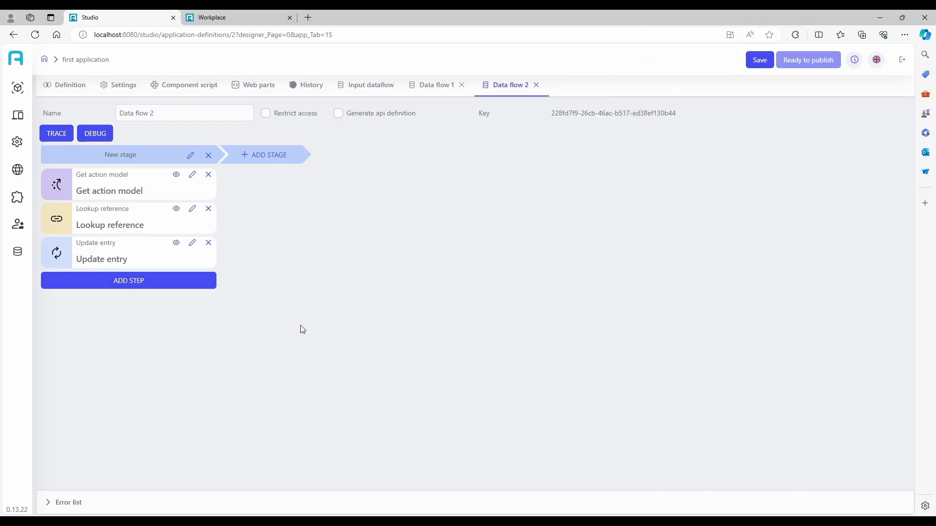
- Add a Write response step fed by Update entry to Data flow 2 and save the application
{"action": "left_click", "coordinate": [174, 290]}
{"action": "mouse_move", "coordinate": [133, 372]}
{"action": "left_click", "coordinate": [252, 385]}
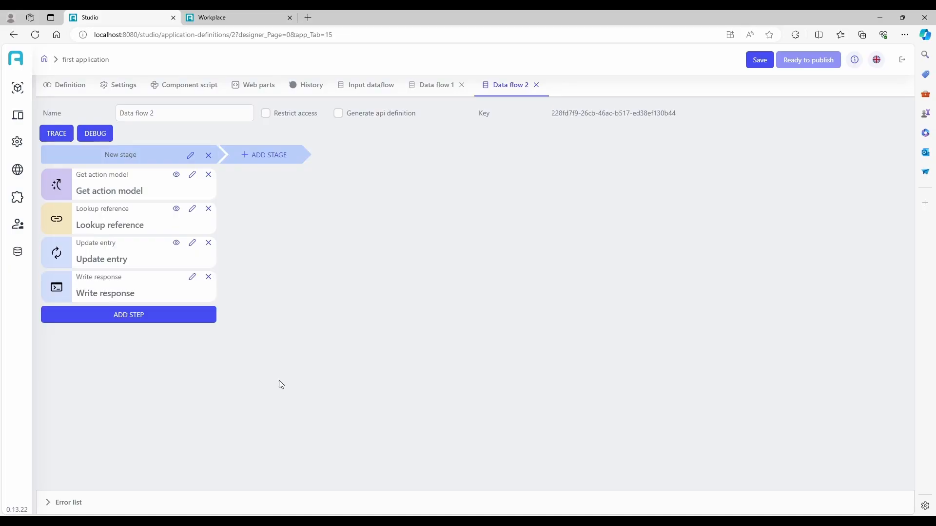
{"action": "left_click", "coordinate": [192, 276]}
{"action": "left_click", "coordinate": [772, 180]}
{"action": "left_click", "coordinate": [689, 219]}
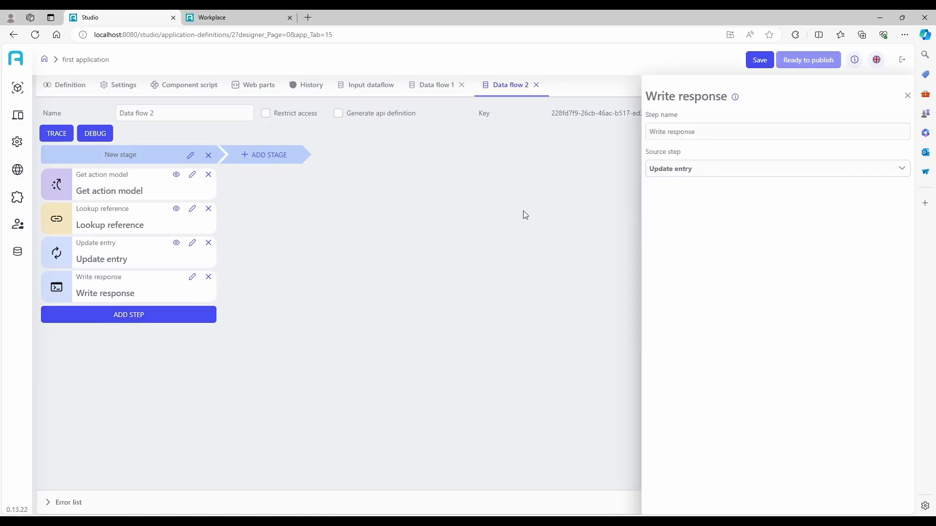
{"action": "left_click", "coordinate": [907, 96]}
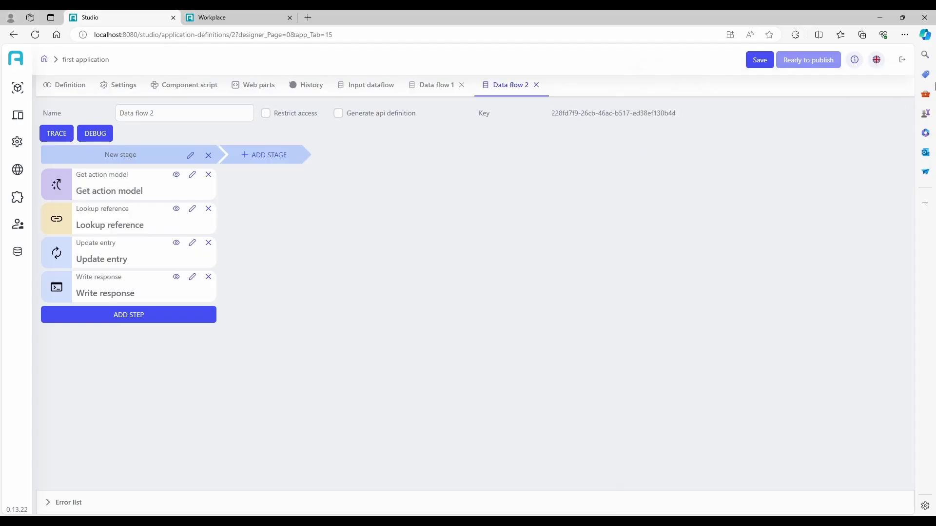
{"action": "left_click", "coordinate": [756, 59]}
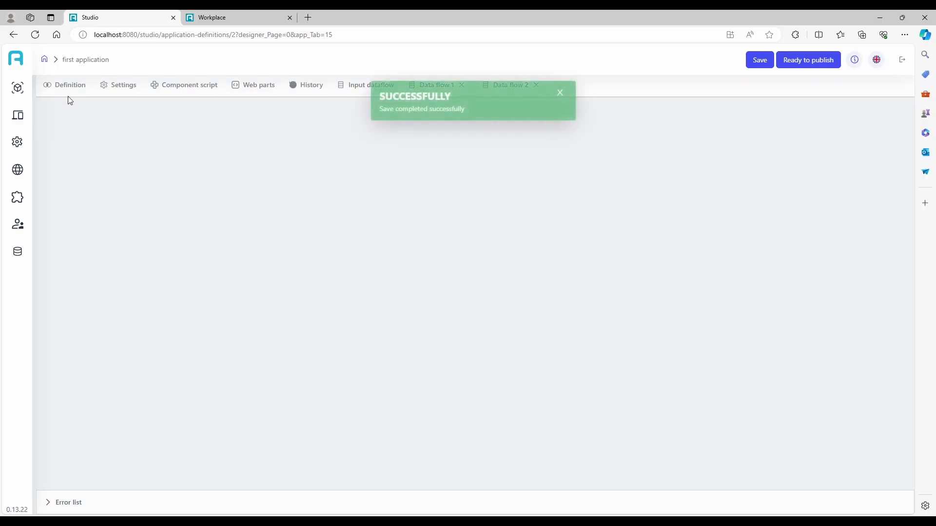
{"action": "left_click", "coordinate": [58, 84]}
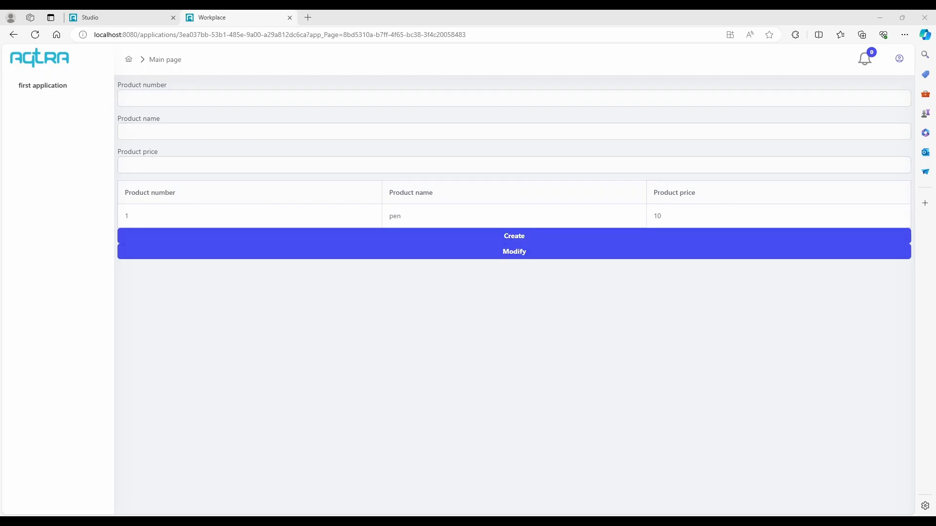
- Modify product number 1's name to 'pencil' and reload the page to check the table
{"action": "left_click", "coordinate": [190, 99]}
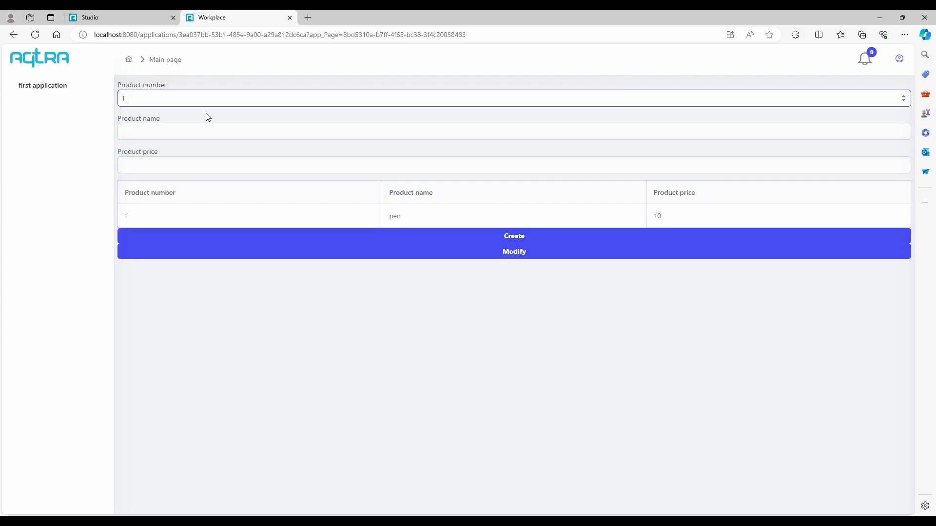
{"action": "left_click", "coordinate": [190, 135]}
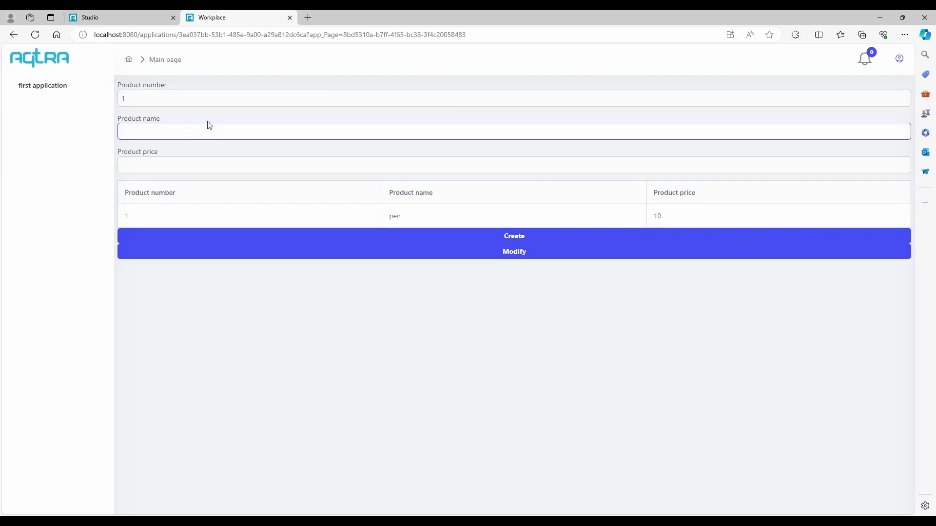
{"action": "type", "text": "pencil"}
{"action": "left_click", "coordinate": [441, 258]}
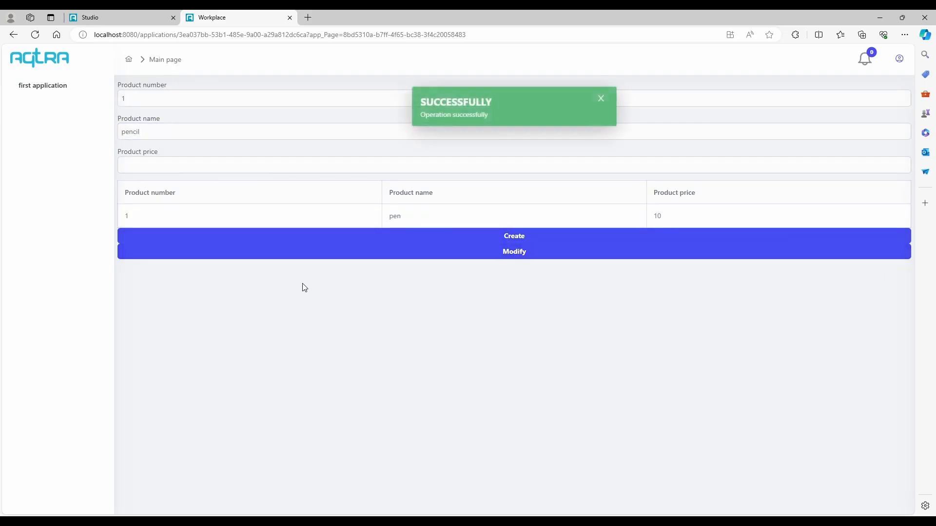
{"action": "key", "text": "F5"}
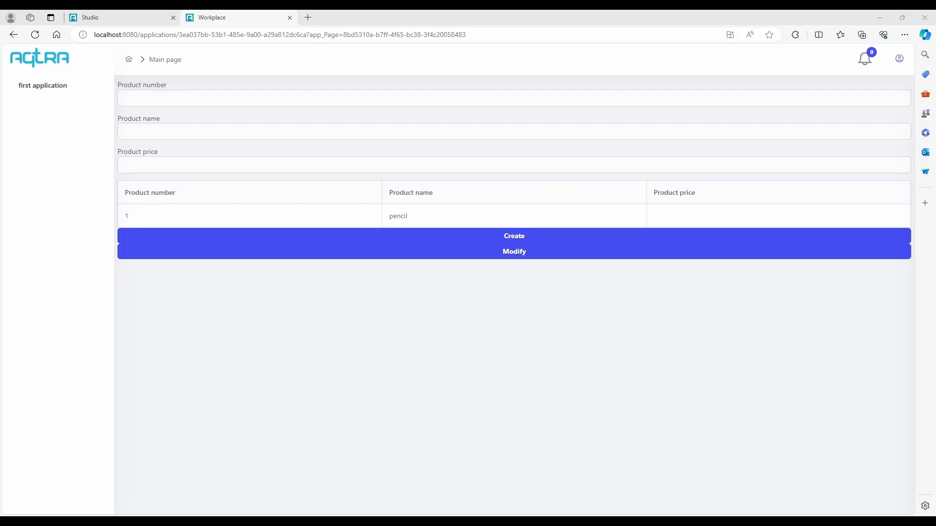
- Back in Studio, drop a new data flow onto the main page form and open Data flow 3
{"action": "left_click", "coordinate": [158, 15]}
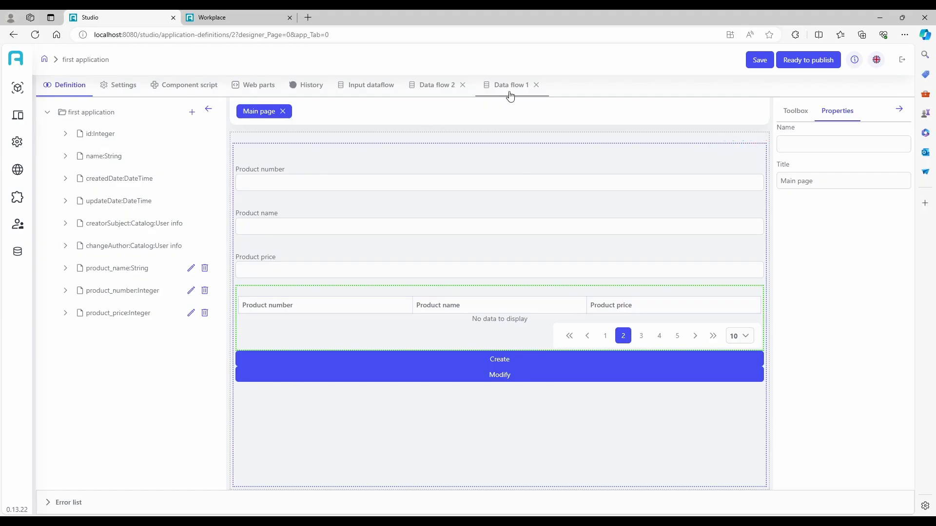
{"action": "left_click", "coordinate": [796, 110]}
{"action": "left_click", "coordinate": [801, 478]}
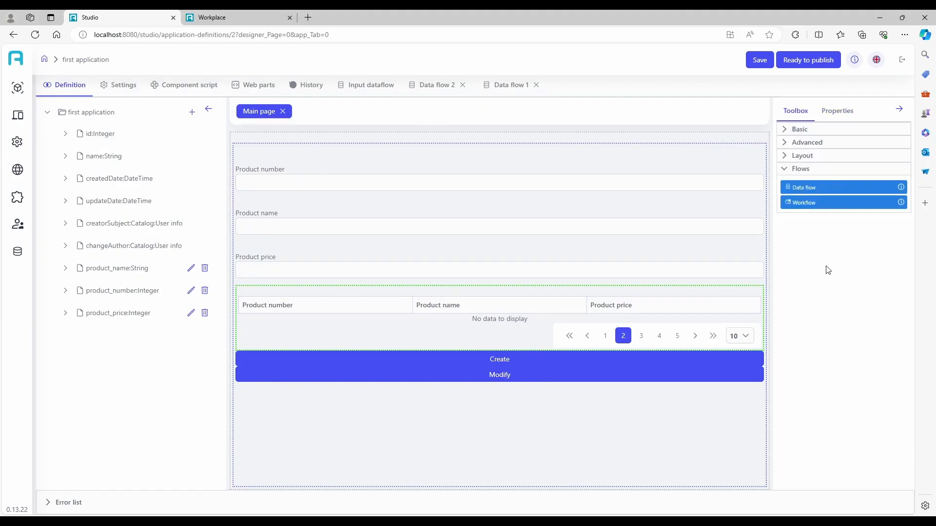
{"action": "left_click_drag", "start_coordinate": [803, 195], "coordinate": [560, 194]}
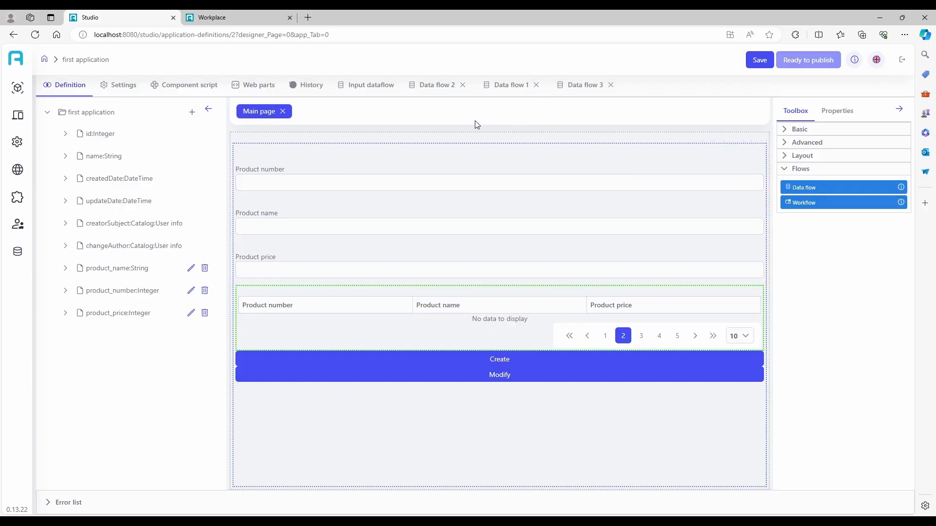
{"action": "left_click", "coordinate": [619, 89]}
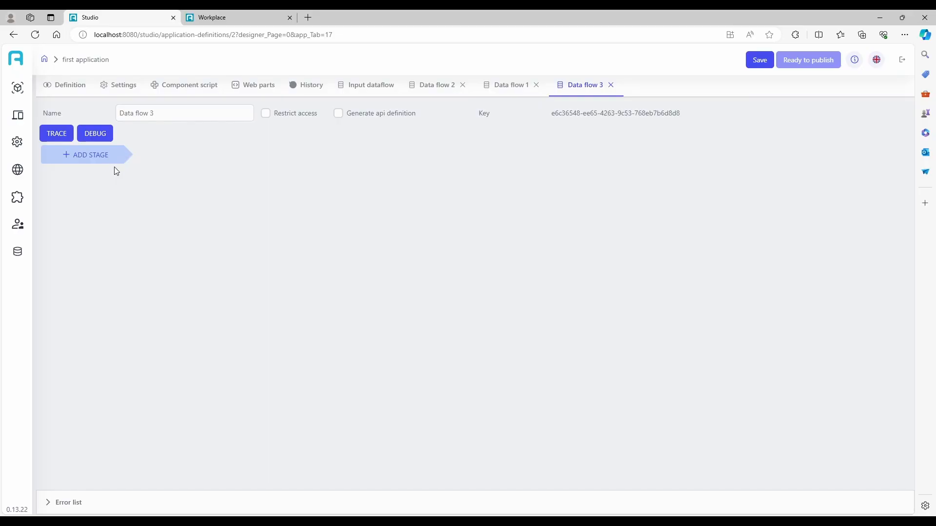
- Add a first stage to Data flow 3 with Get action model and Lookup reference steps
{"action": "left_click", "coordinate": [96, 162]}
{"action": "left_click", "coordinate": [96, 185]}
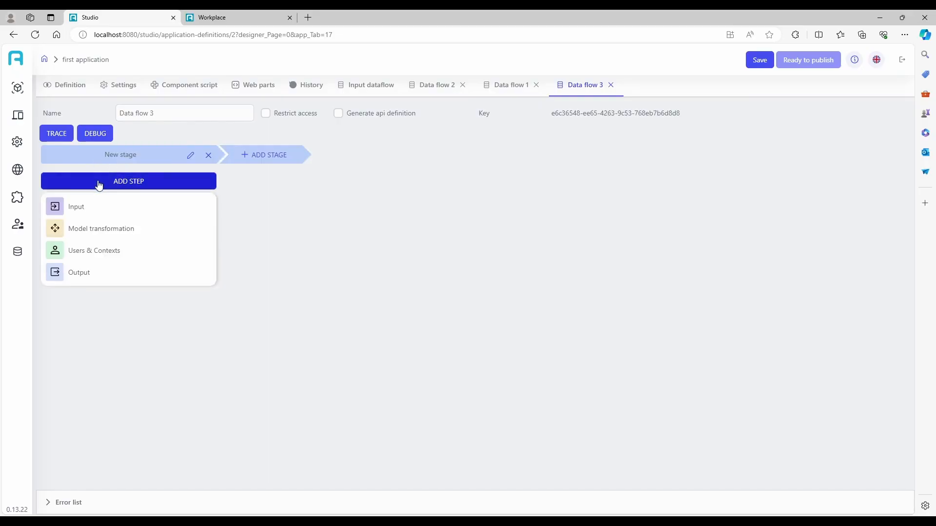
{"action": "mouse_move", "coordinate": [110, 214]}
{"action": "left_click", "coordinate": [264, 228]}
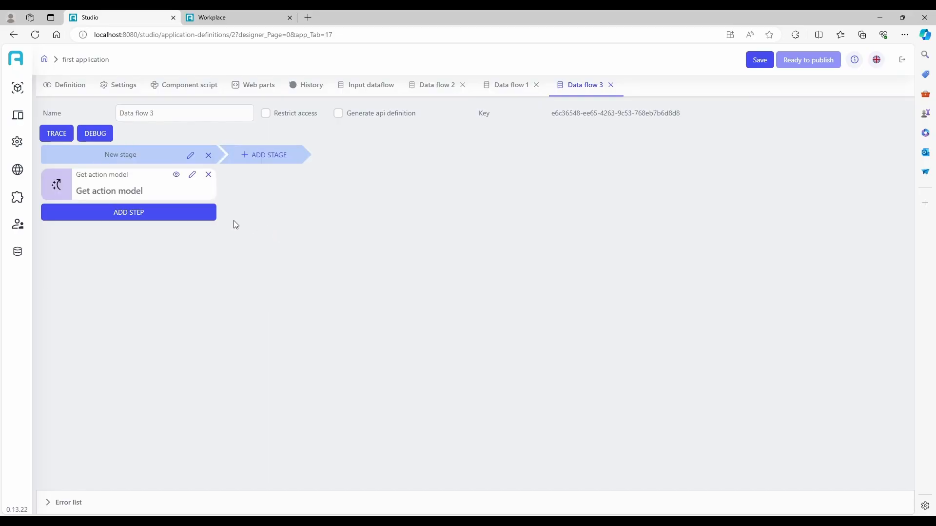
{"action": "left_click", "coordinate": [166, 216]}
{"action": "mouse_move", "coordinate": [200, 259]}
{"action": "left_click", "coordinate": [290, 294]}
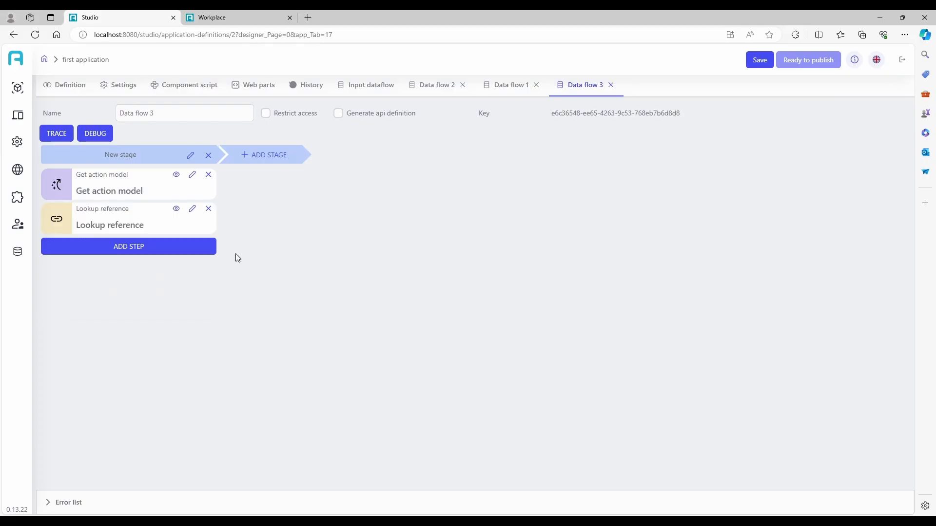
- Configure the lookup: source Get action model, first application, field product_to_delete matched on data.product_number
{"action": "left_click", "coordinate": [192, 211]}
{"action": "left_click", "coordinate": [658, 170]}
{"action": "left_click", "coordinate": [674, 195]}
{"action": "left_click", "coordinate": [675, 205]}
{"action": "left_click", "coordinate": [687, 266]}
{"action": "left_click", "coordinate": [682, 245]}
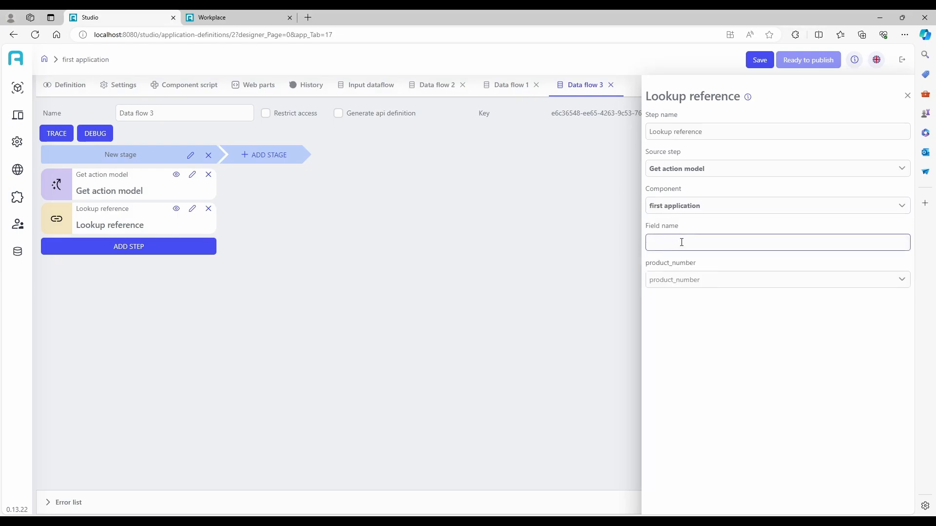
{"action": "type", "text": "product_to_delete"}
{"action": "left_click", "coordinate": [683, 281]}
{"action": "left_click", "coordinate": [702, 278]}
{"action": "scroll", "coordinate": [723, 361], "scroll_direction": "down", "scroll_amount": 3}
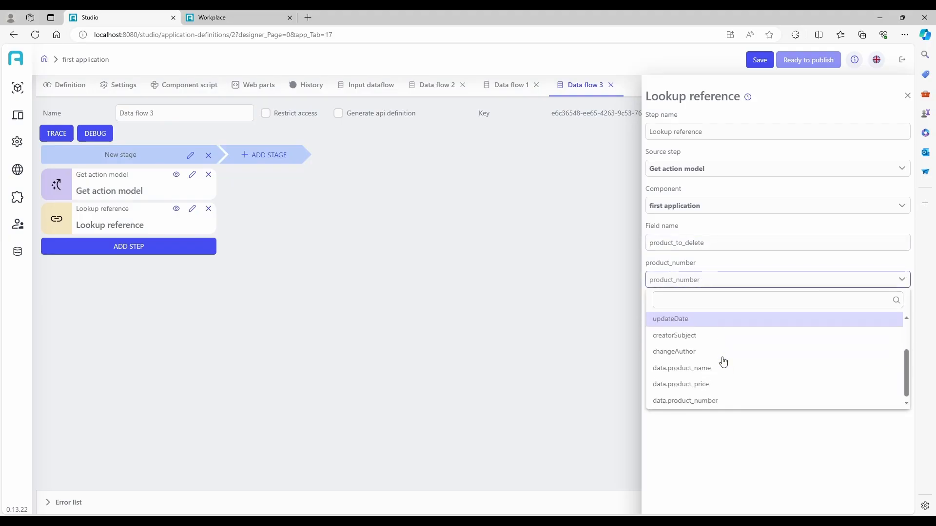
{"action": "left_click", "coordinate": [762, 398]}
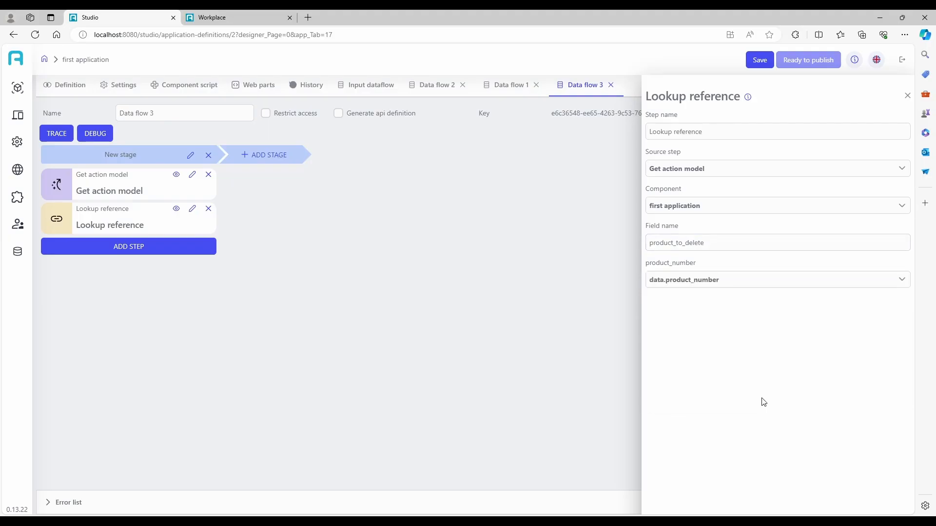
{"action": "left_click", "coordinate": [908, 96]}
- Add an Update entry step from Lookup reference on first application, keyed on product_to_delete and marked for deletion
{"action": "left_click", "coordinate": [171, 249]}
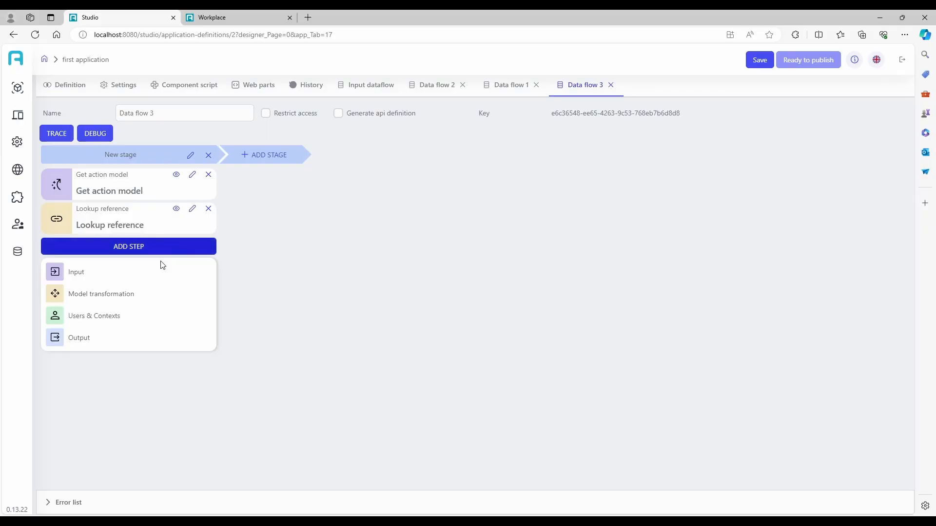
{"action": "mouse_move", "coordinate": [126, 335]}
{"action": "left_click", "coordinate": [258, 274]}
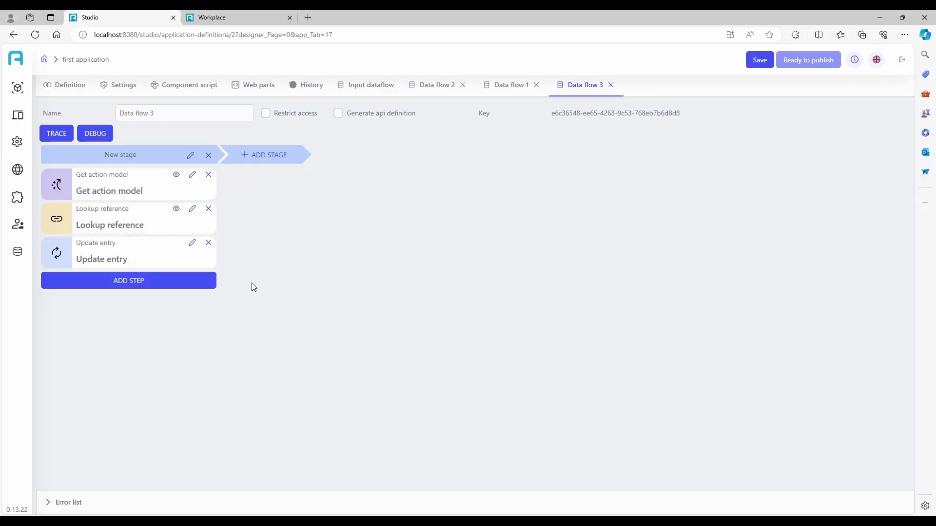
{"action": "left_click", "coordinate": [192, 242]}
{"action": "left_click", "coordinate": [785, 168]}
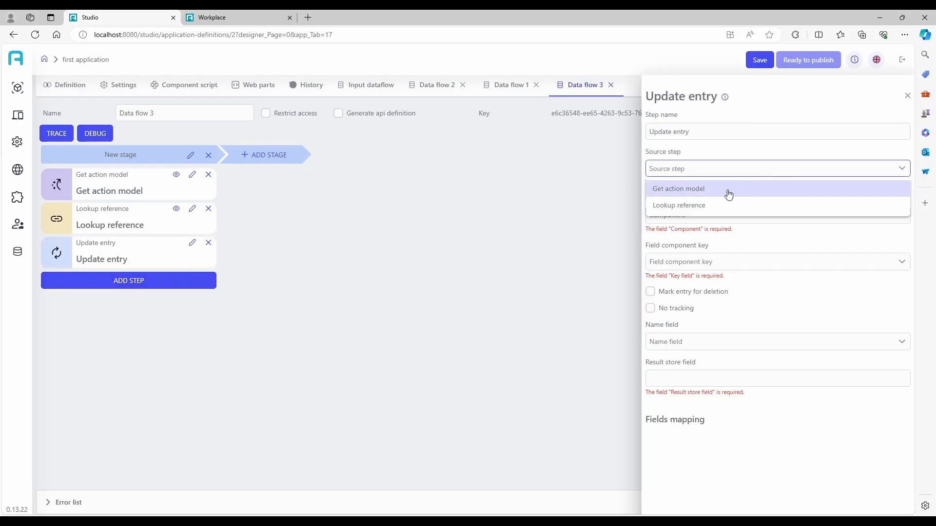
{"action": "left_click", "coordinate": [706, 205]}
{"action": "left_click", "coordinate": [693, 211]}
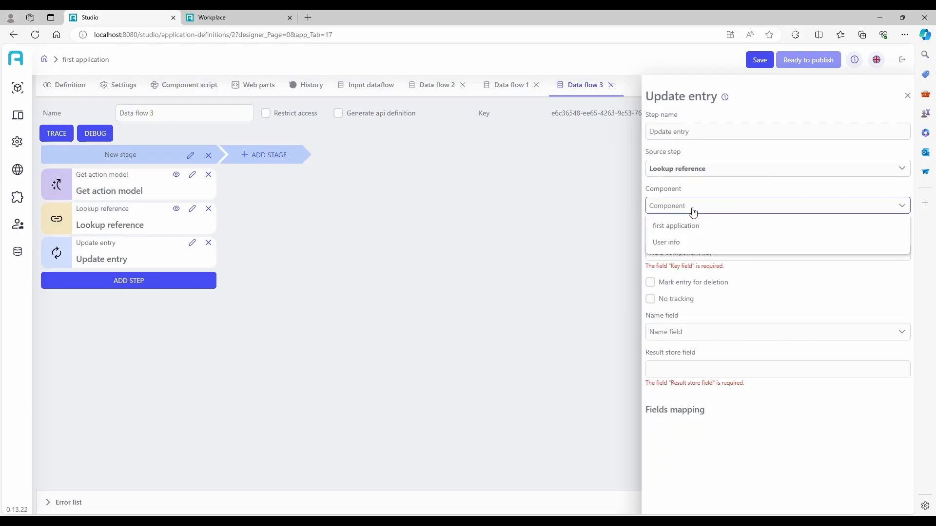
{"action": "left_click", "coordinate": [694, 234]}
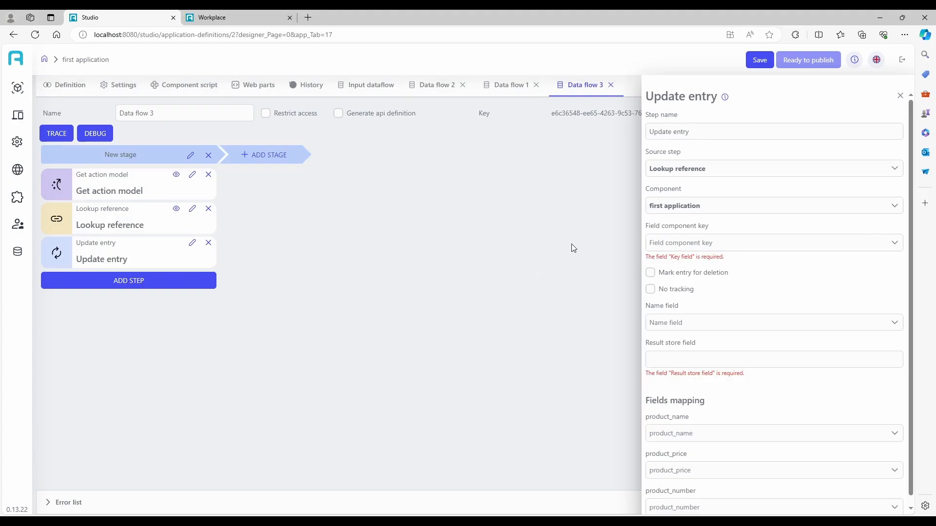
{"action": "left_click", "coordinate": [680, 243]}
{"action": "scroll", "coordinate": [699, 305], "scroll_direction": "down", "scroll_amount": 5}
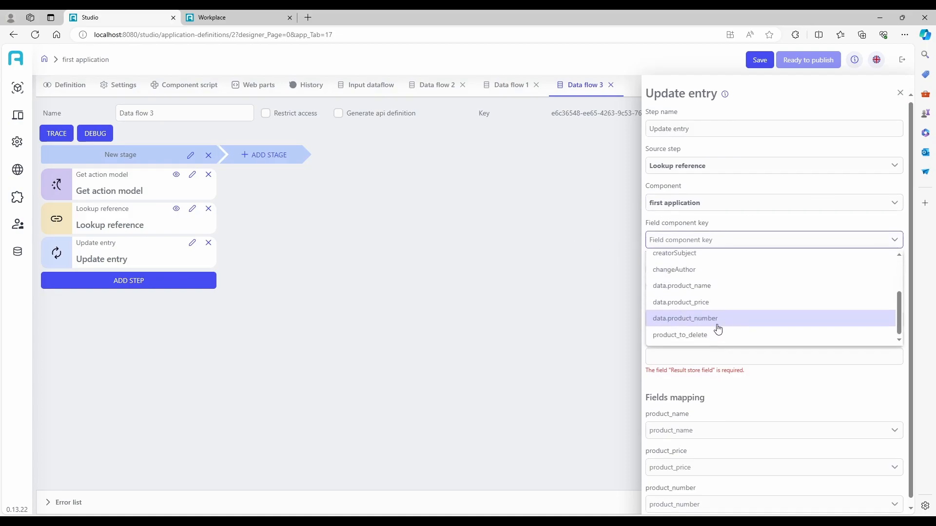
{"action": "left_click", "coordinate": [717, 335]}
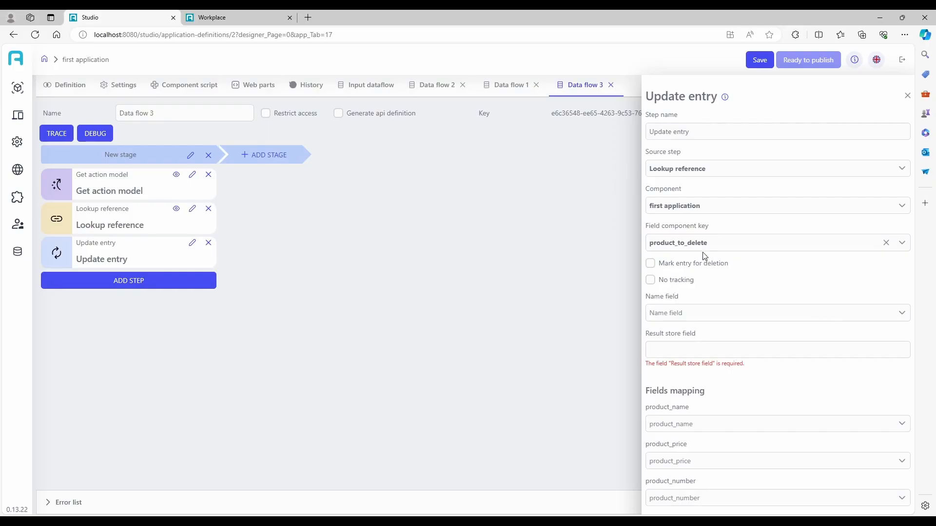
{"action": "left_click", "coordinate": [650, 264]}
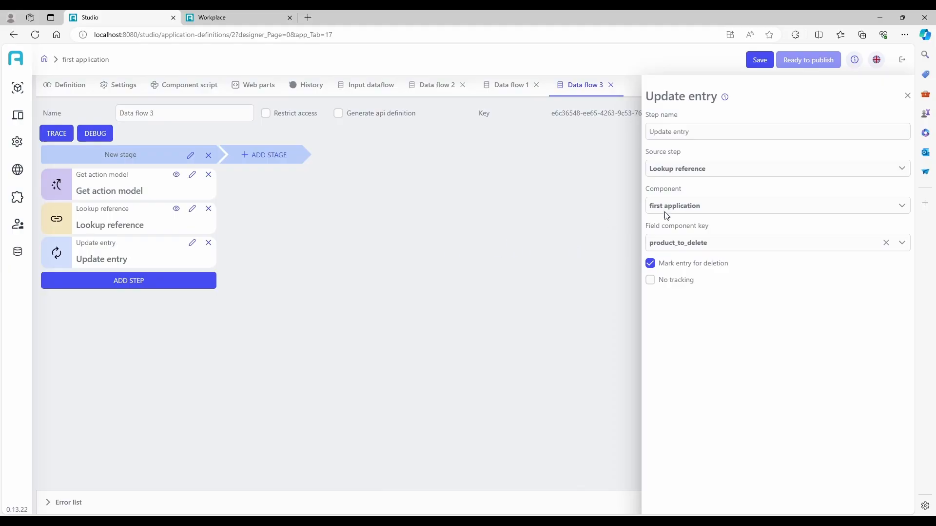
- Add a closing Write response step sourced from Update entry
{"action": "left_click", "coordinate": [172, 286]}
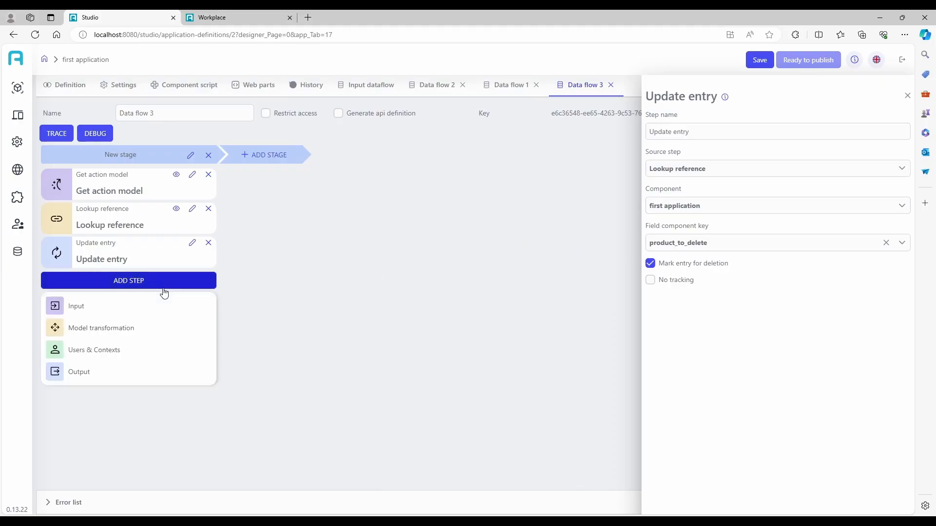
{"action": "mouse_move", "coordinate": [80, 382]}
{"action": "left_click", "coordinate": [274, 386]}
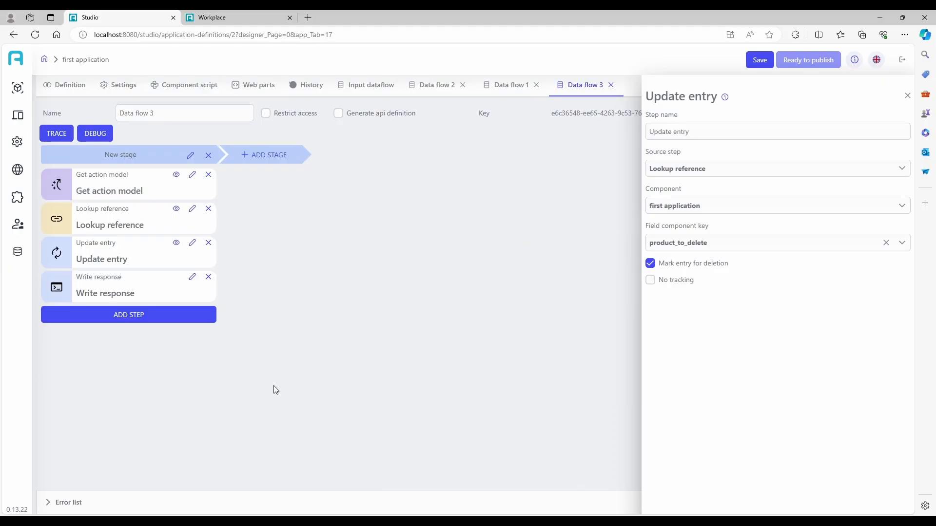
{"action": "left_click", "coordinate": [193, 279]}
{"action": "left_click", "coordinate": [700, 169]}
{"action": "left_click", "coordinate": [677, 223]}
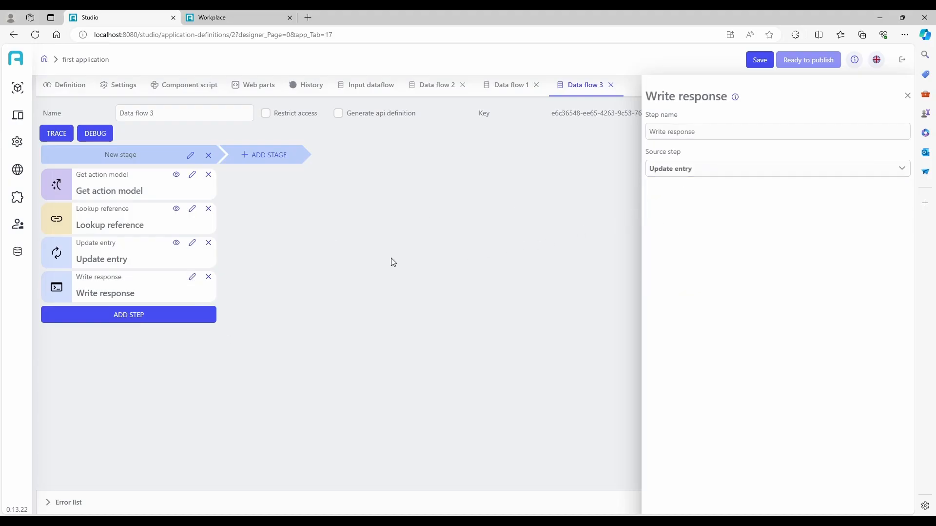
{"action": "left_click", "coordinate": [907, 96]}
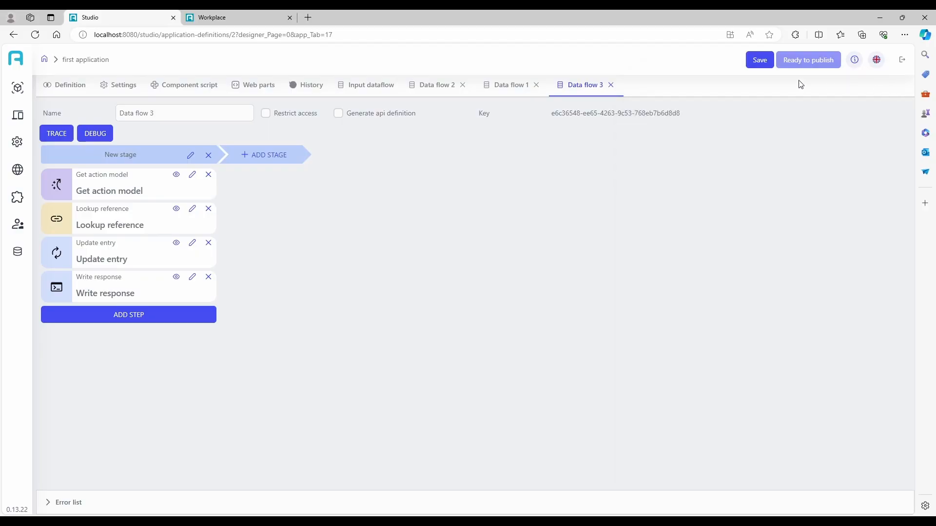
- Save Data flow 3 and add a button labelled 'Delete' below Modify on the Main page
{"action": "left_click", "coordinate": [768, 63]}
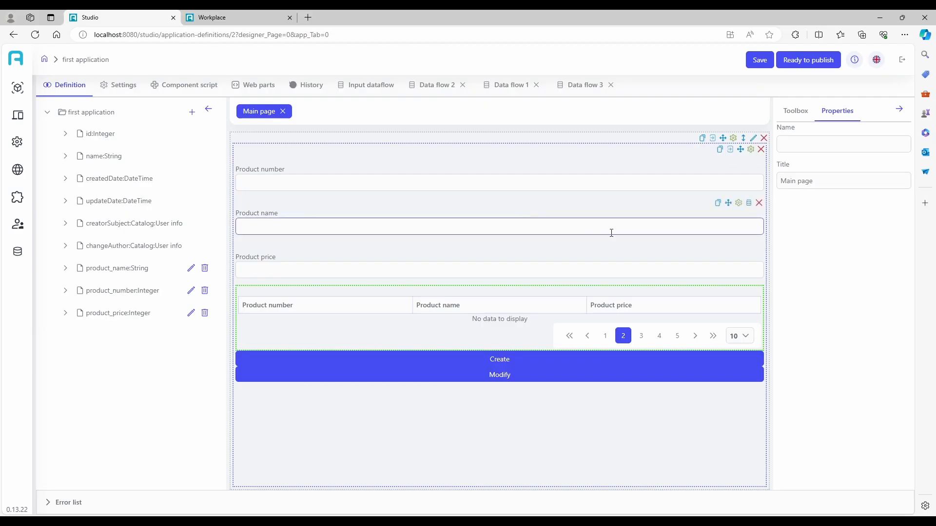
{"action": "left_click", "coordinate": [795, 112]}
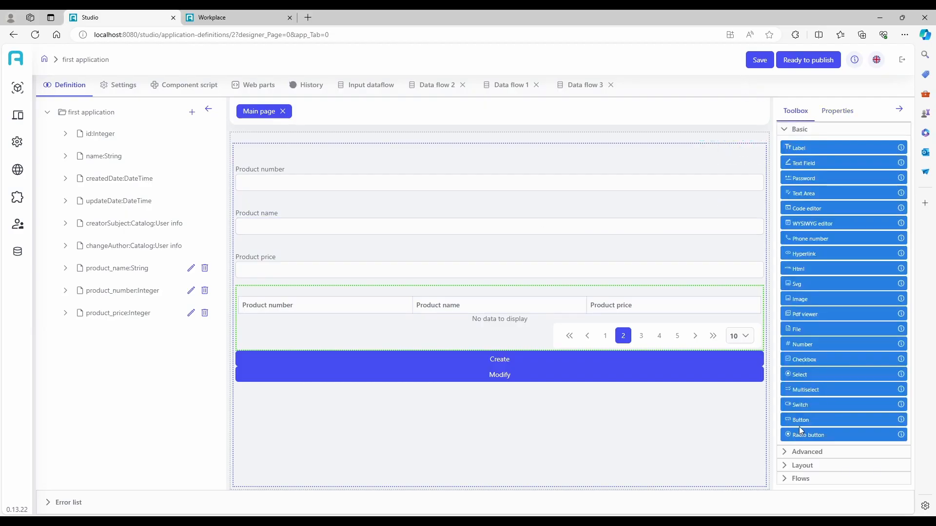
{"action": "left_click_drag", "start_coordinate": [799, 421], "coordinate": [587, 434]}
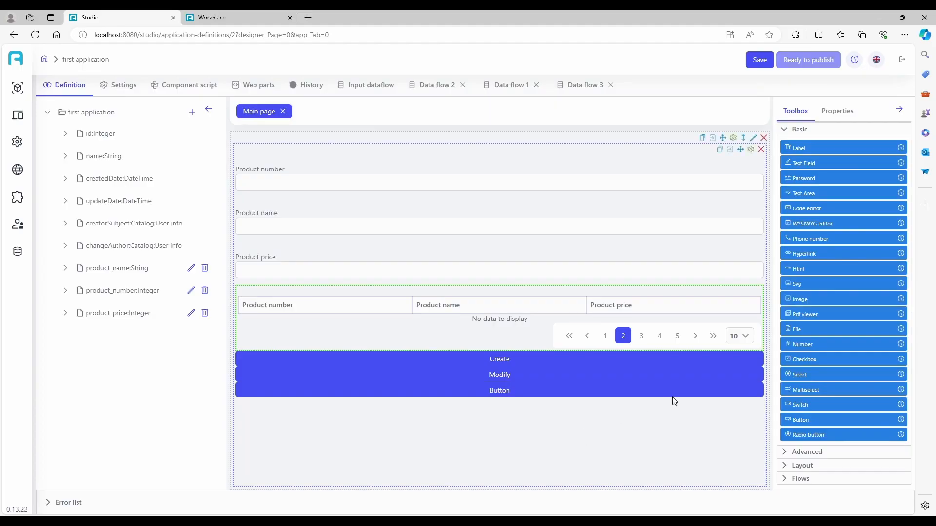
{"action": "left_click", "coordinate": [748, 388]}
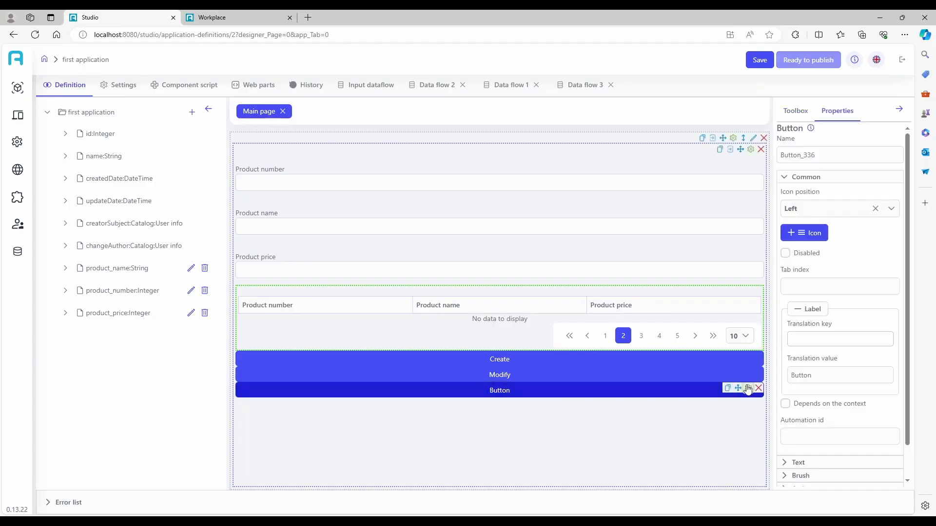
{"action": "left_click", "coordinate": [851, 378]}
{"action": "type", "text": "Delete"}
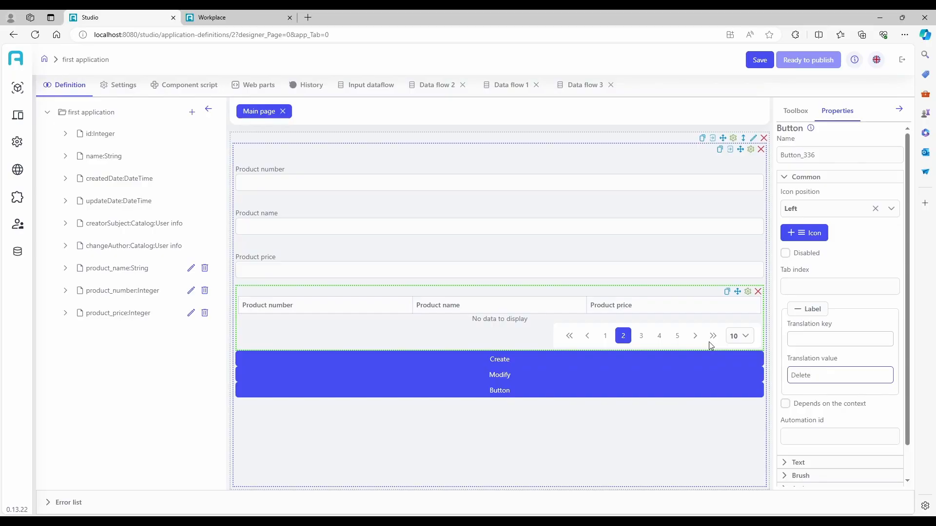
- Set the Delete button's command type to Execute dataflow, linked to Data flow 3
{"action": "scroll", "coordinate": [783, 390], "scroll_direction": "down", "scroll_amount": 1}
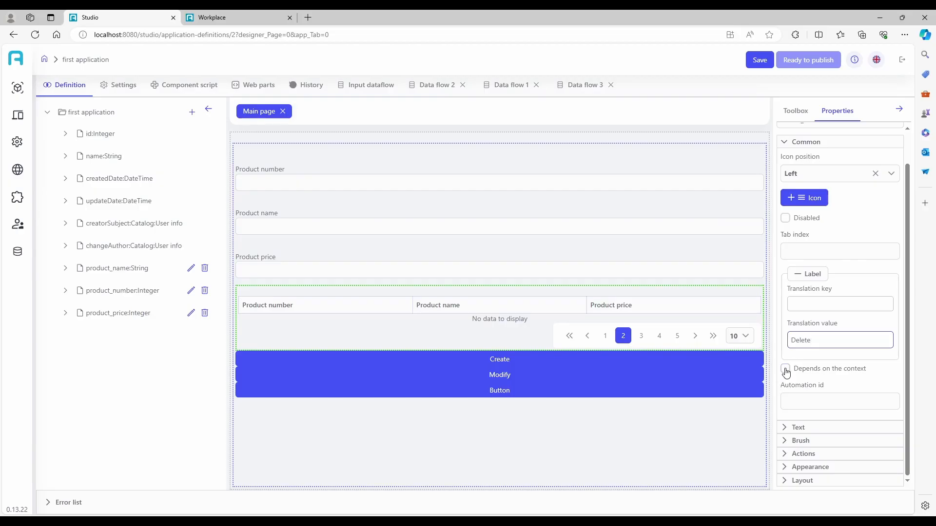
{"action": "left_click", "coordinate": [813, 458]}
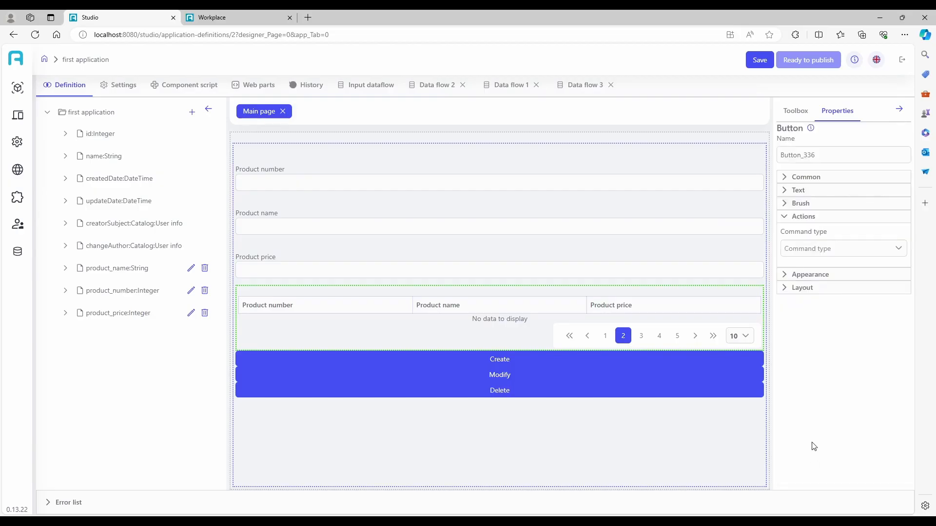
{"action": "left_click", "coordinate": [825, 254]}
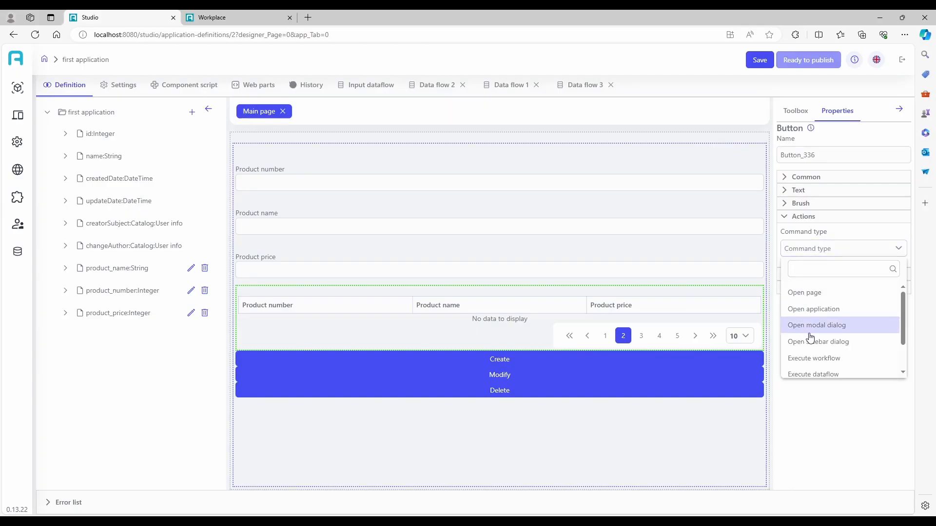
{"action": "scroll", "coordinate": [823, 353], "scroll_direction": "down", "scroll_amount": 1}
{"action": "scroll", "coordinate": [835, 336], "scroll_direction": "up", "scroll_amount": 1}
{"action": "scroll", "coordinate": [841, 346], "scroll_direction": "down", "scroll_amount": 1}
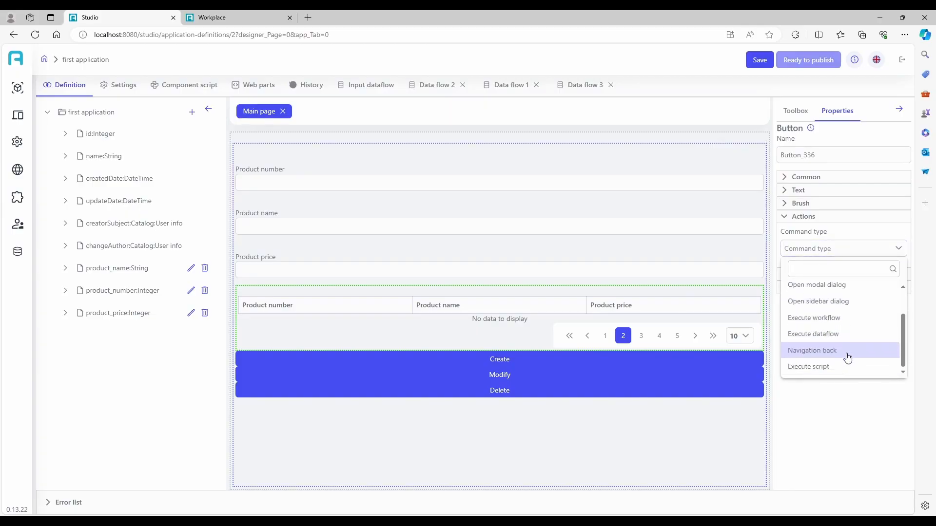
{"action": "scroll", "coordinate": [848, 357], "scroll_direction": "up", "scroll_amount": 1}
{"action": "scroll", "coordinate": [843, 349], "scroll_direction": "down", "scroll_amount": 1}
{"action": "left_click", "coordinate": [843, 337]}
{"action": "left_click", "coordinate": [826, 302]}
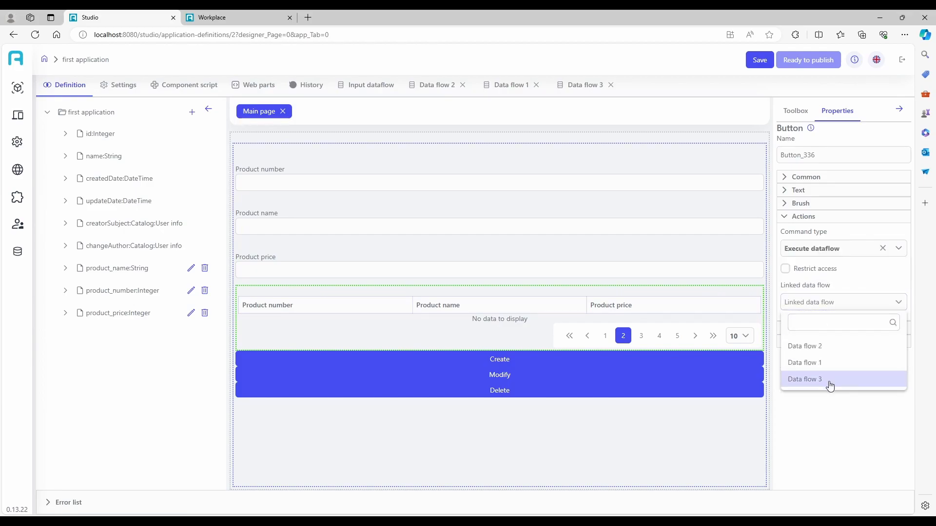
{"action": "left_click", "coordinate": [828, 383]}
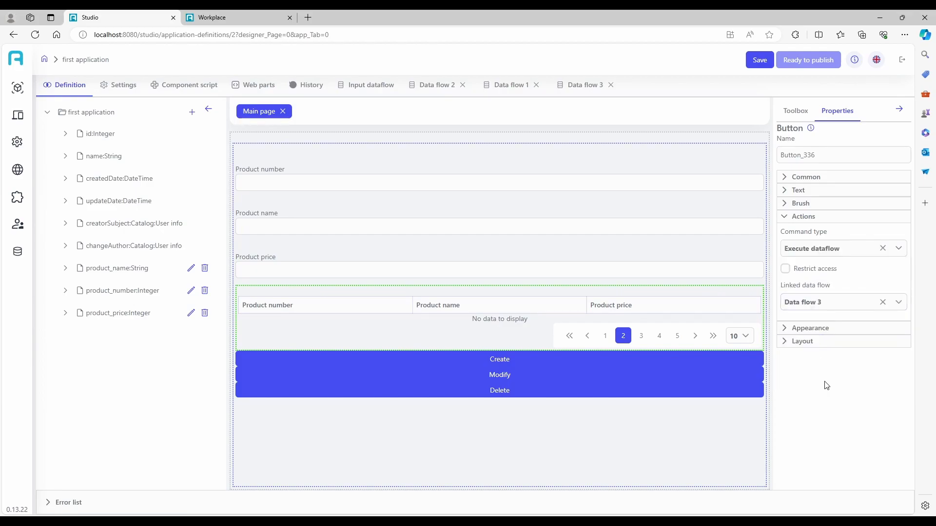
- Save, mark ready, publish the first application, and refresh Workplace to show the Delete button
{"action": "left_click", "coordinate": [765, 60]}
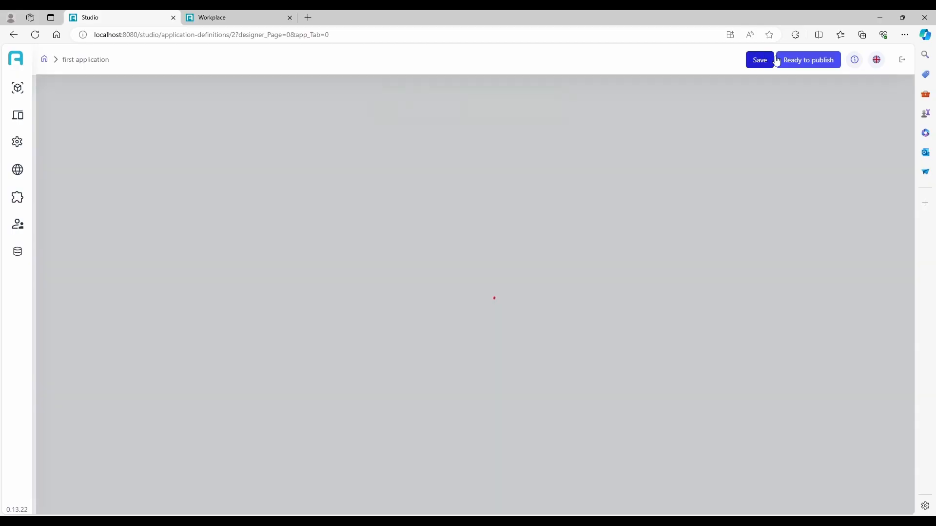
{"action": "left_click", "coordinate": [824, 62]}
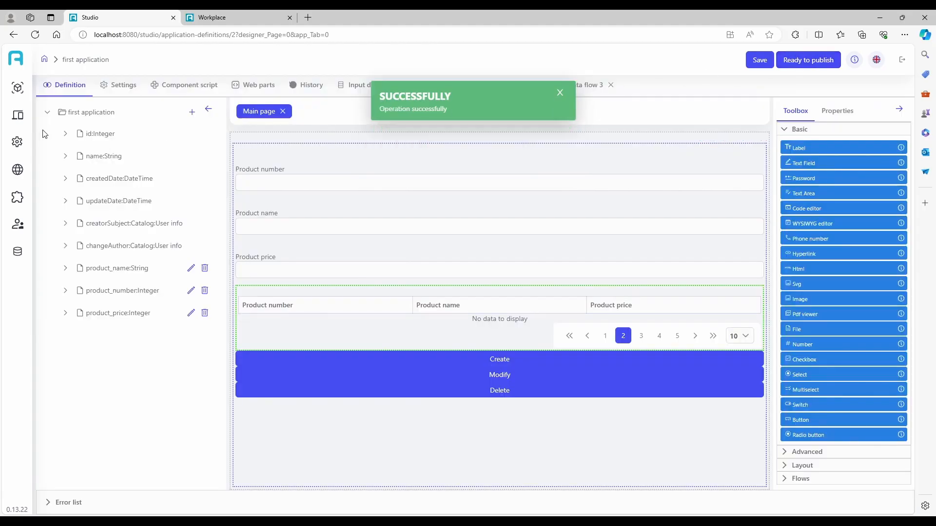
{"action": "mouse_move", "coordinate": [30, 155]}
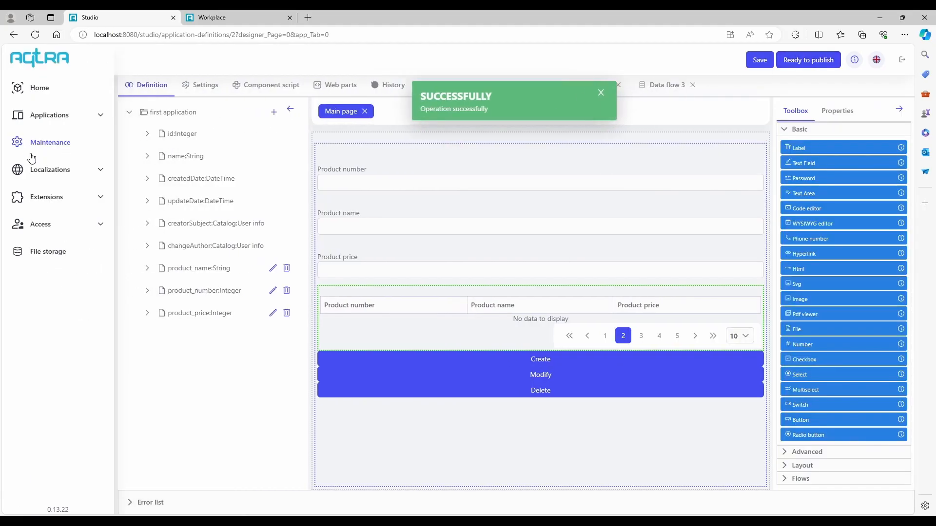
{"action": "left_click", "coordinate": [53, 118]}
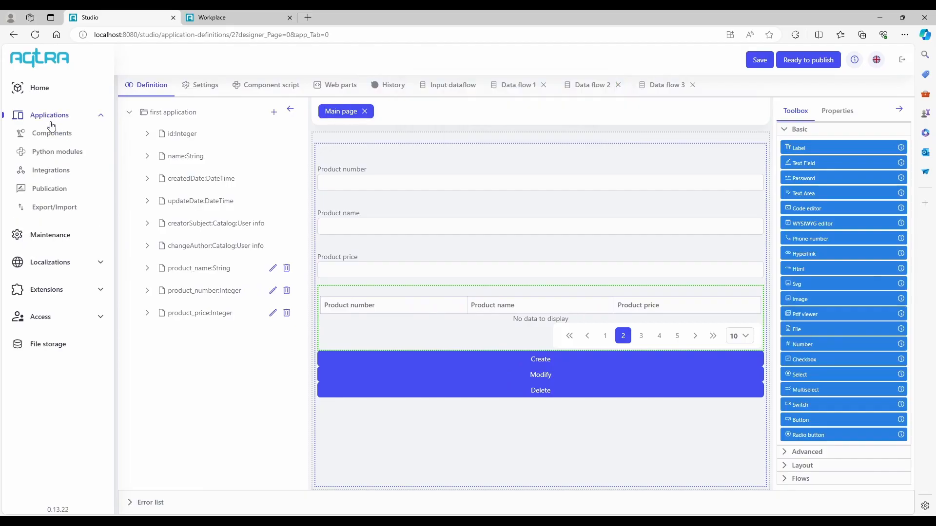
{"action": "left_click", "coordinate": [50, 187]}
{"action": "left_click", "coordinate": [91, 129]}
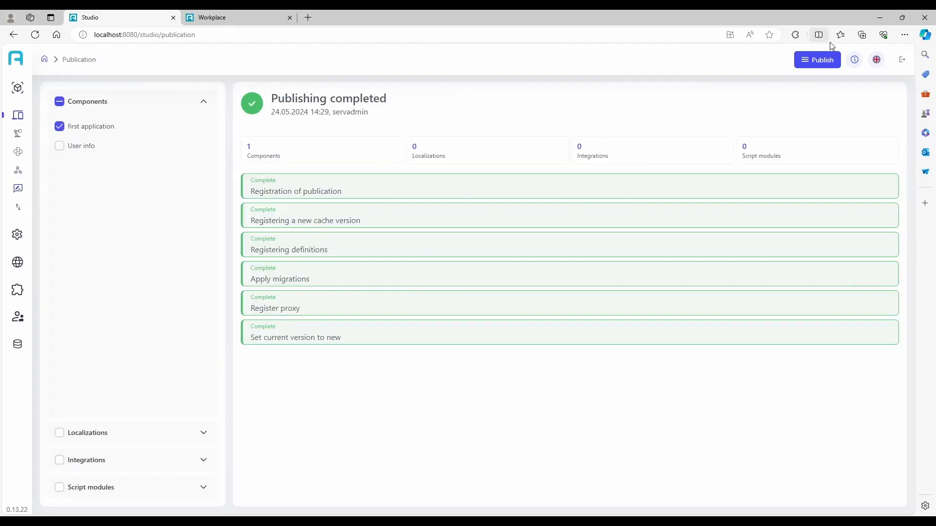
{"action": "left_click", "coordinate": [814, 59]}
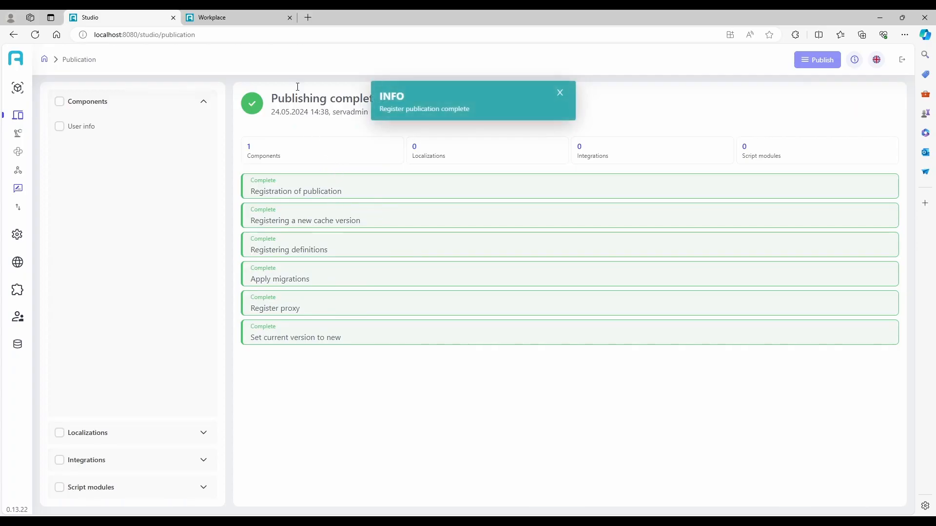
{"action": "left_click", "coordinate": [249, 15]}
{"action": "left_click", "coordinate": [432, 235]}
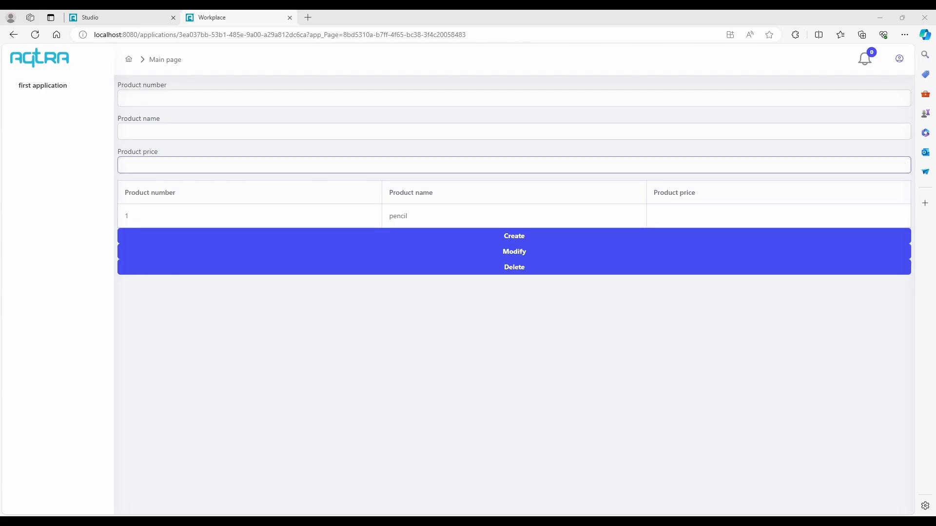
- Enter product number 1 and delete it with the new Delete button
{"action": "left_click", "coordinate": [178, 95]}
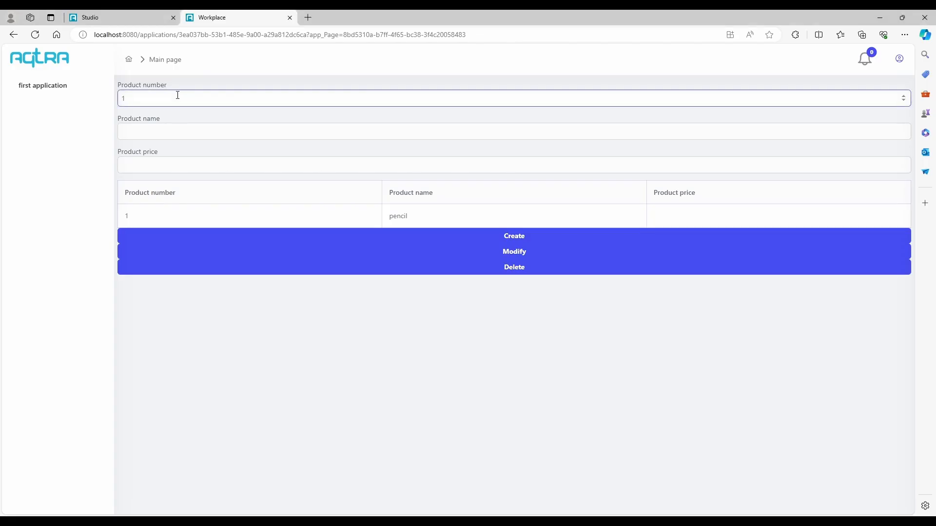
{"action": "left_click", "coordinate": [516, 276]}
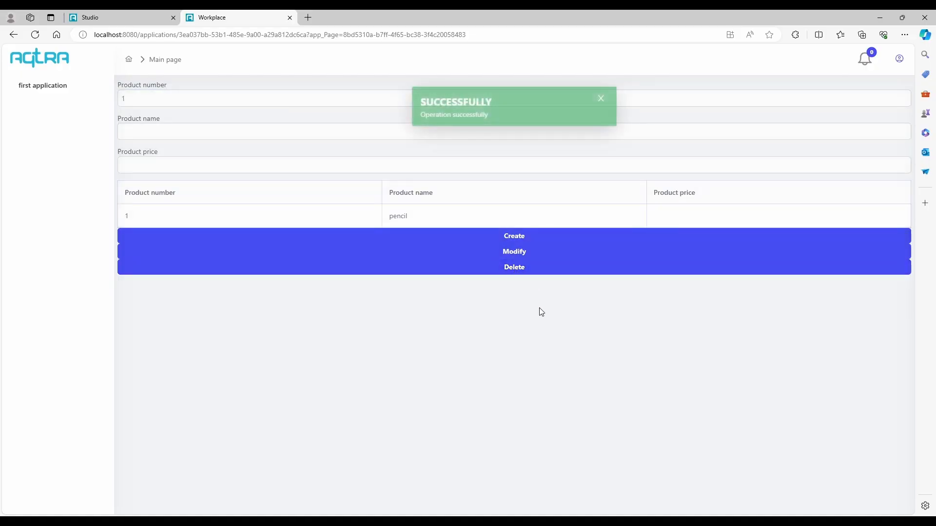